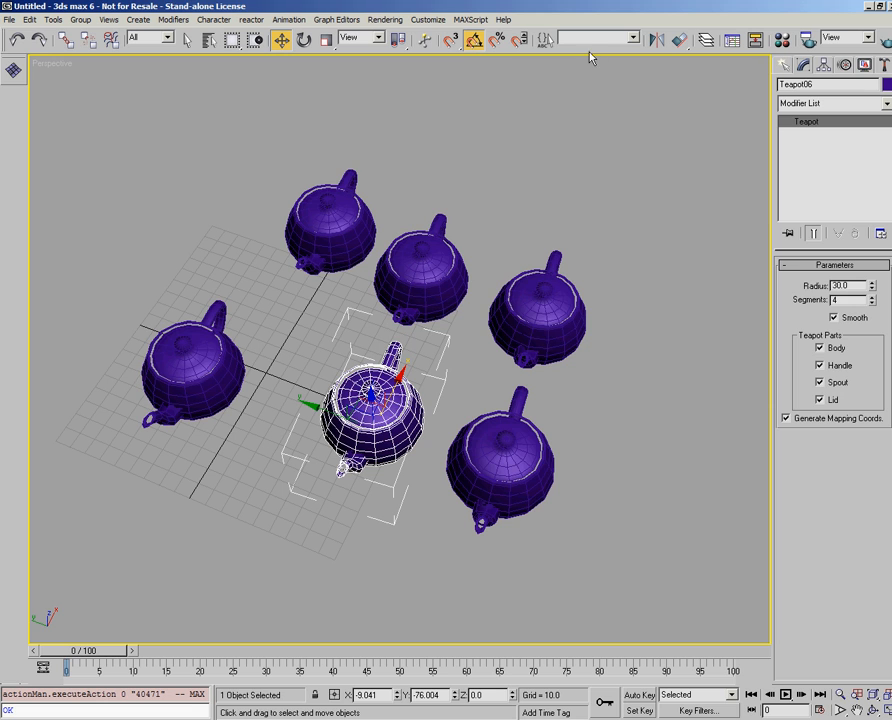
- Scrub the timeline to frame 61 and back, and to frame 18 and back to frame 0
click(613, 161)
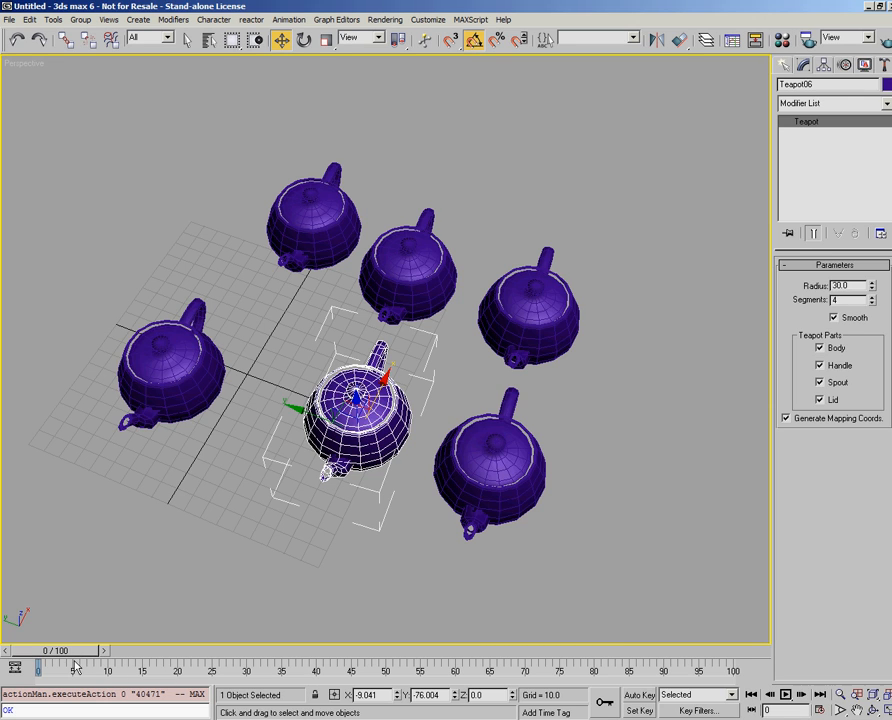
drag(60, 649, 460, 672)
key(w)
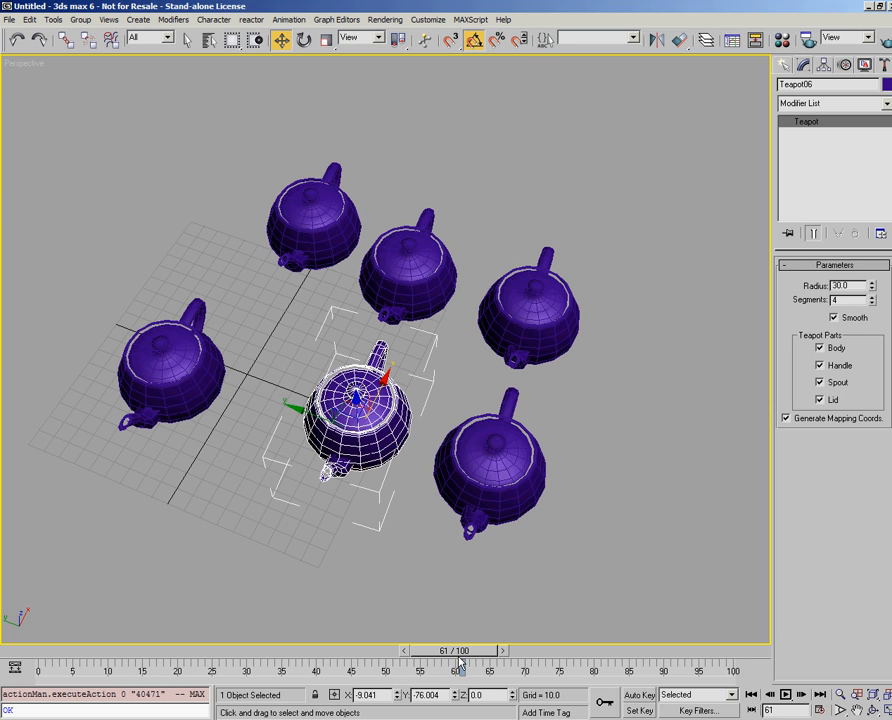
drag(454, 656, 45, 653)
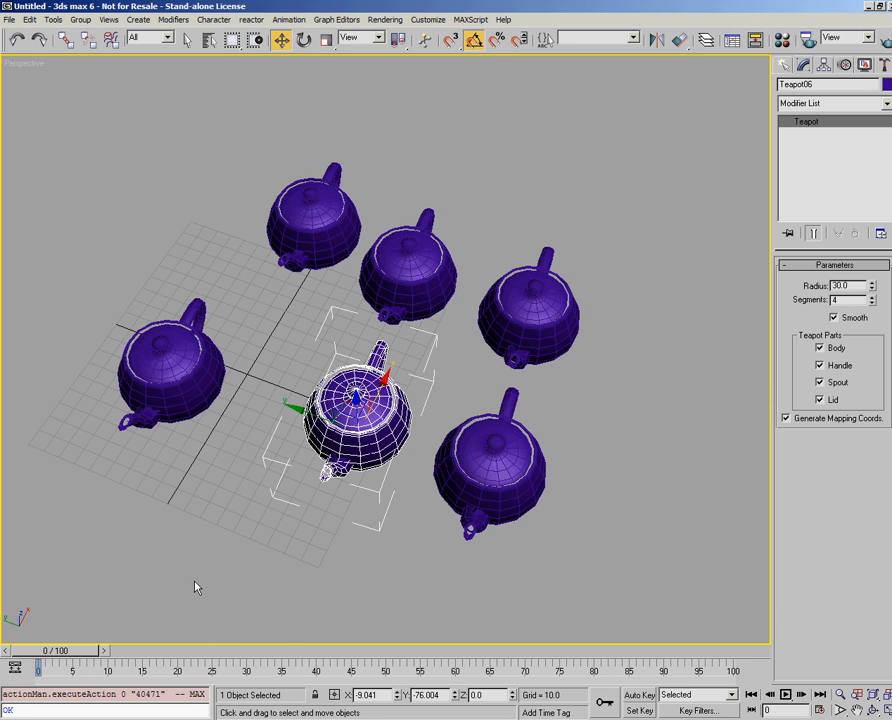
click(165, 670)
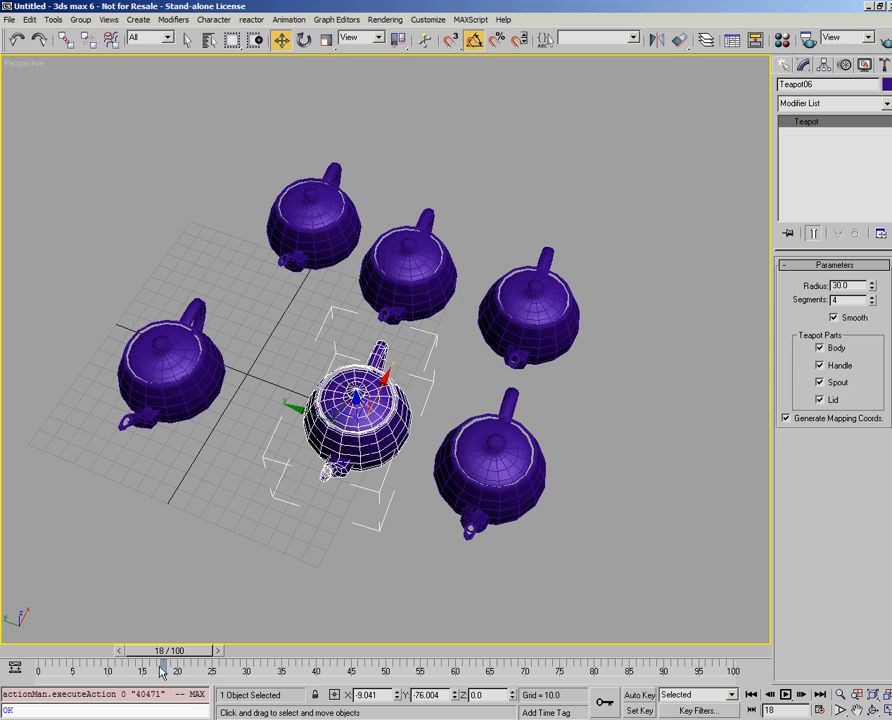
drag(172, 655, 25, 660)
key(w)
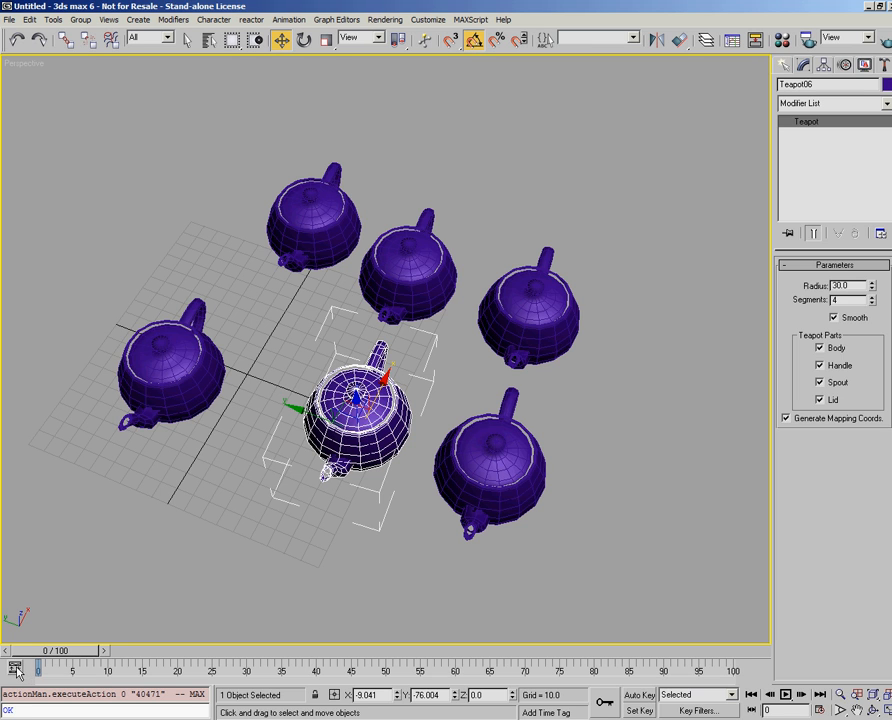
- View the selected teapot's tracks in the track bar's mini curve editor and close it
click(16, 670)
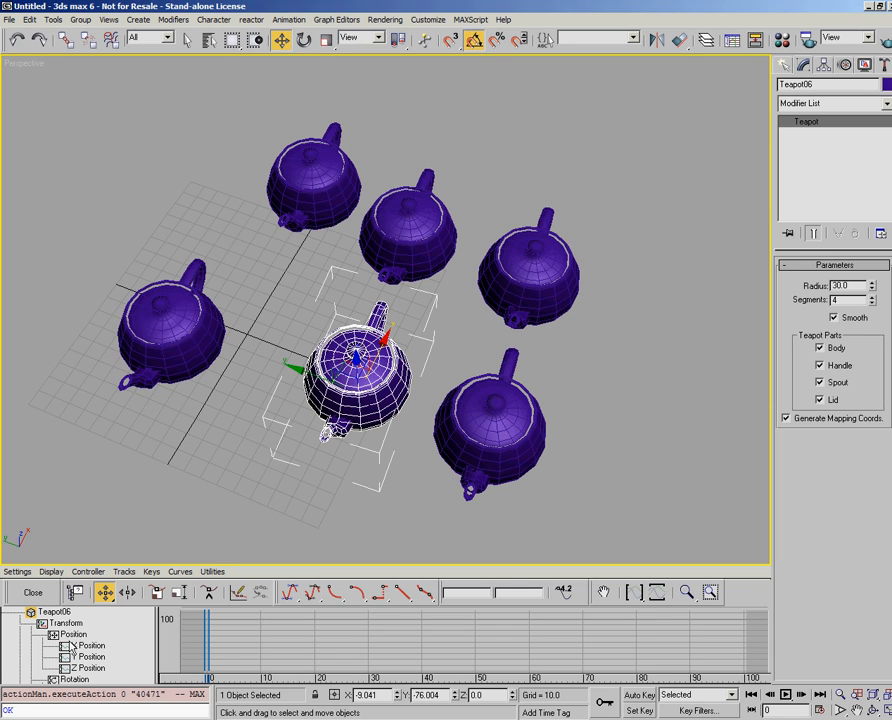
click(40, 601)
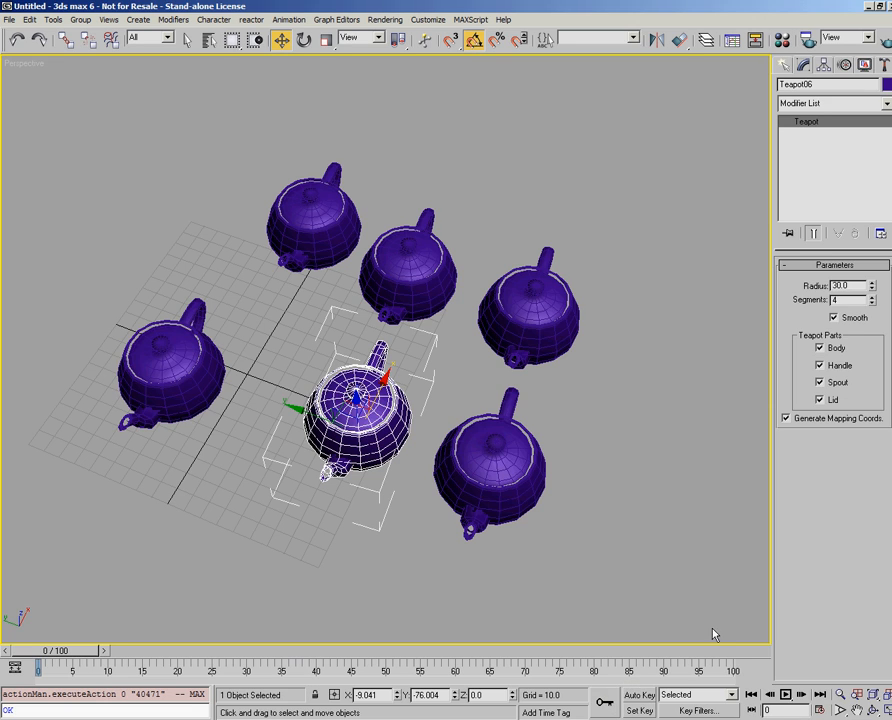
- Play the animation in the viewport and stop it
click(732, 695)
click(733, 697)
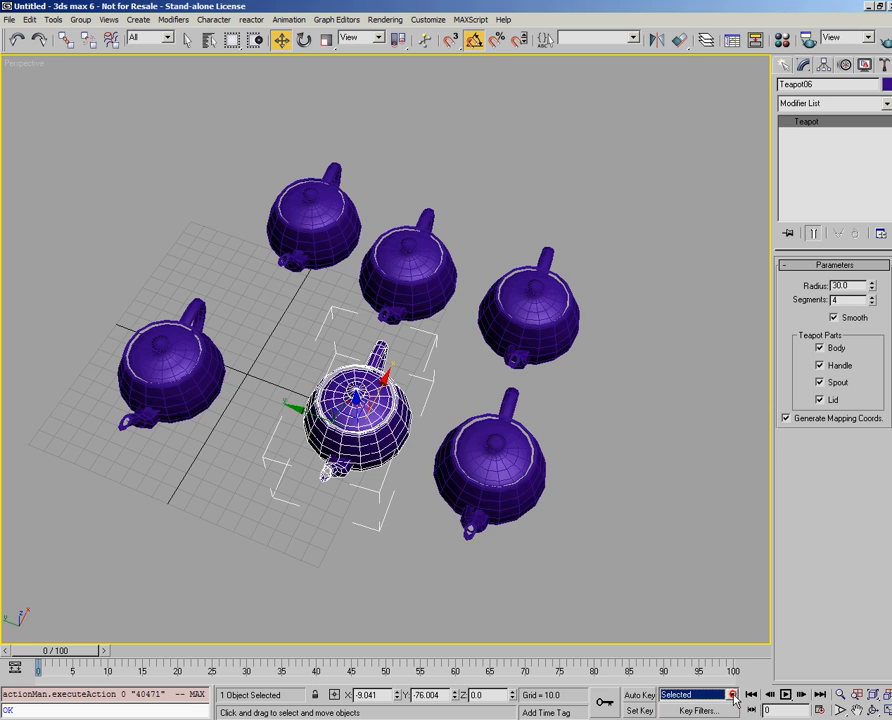
click(786, 697)
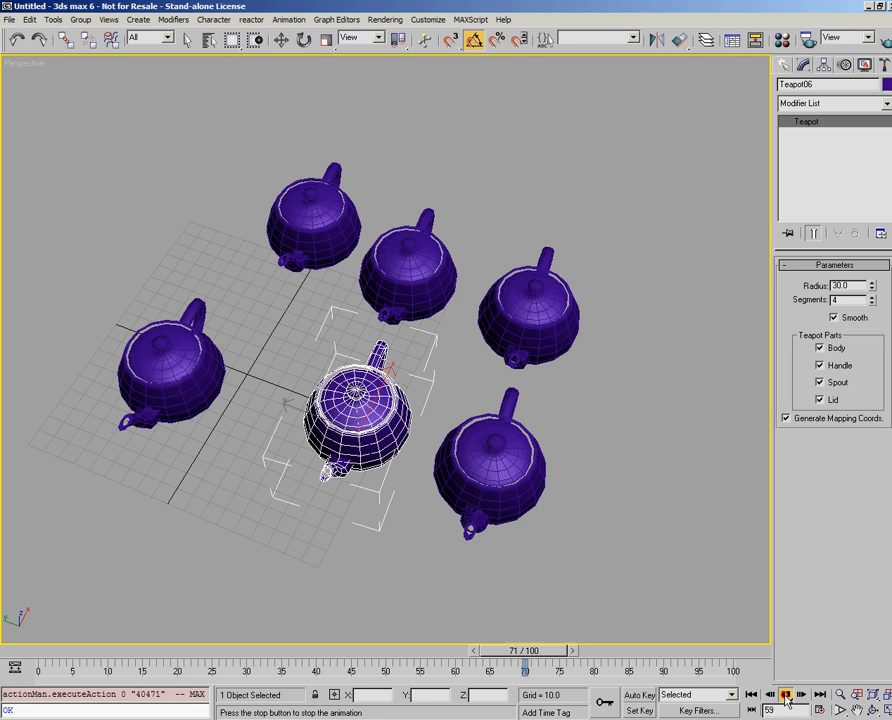
click(786, 697)
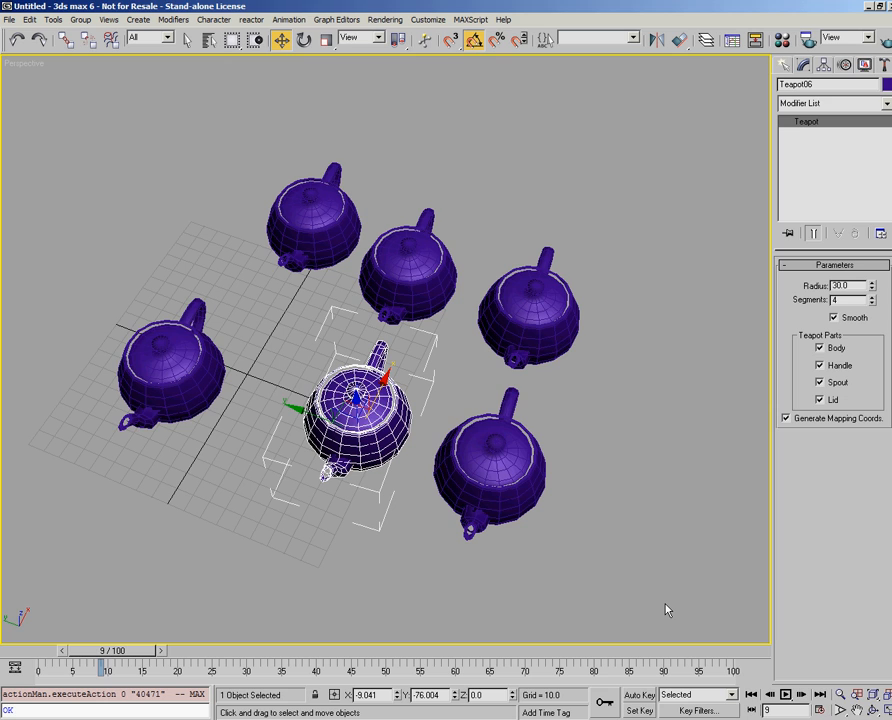
- Set the animation's frame rate to Film in the time configuration and scrub through the resulting timeline
click(821, 709)
click(386, 318)
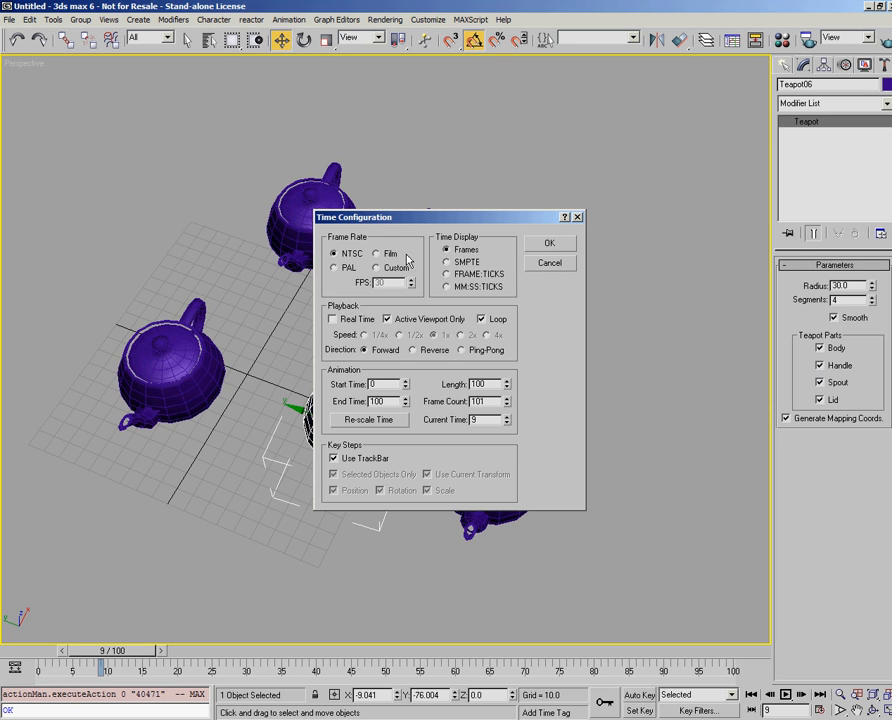
click(343, 270)
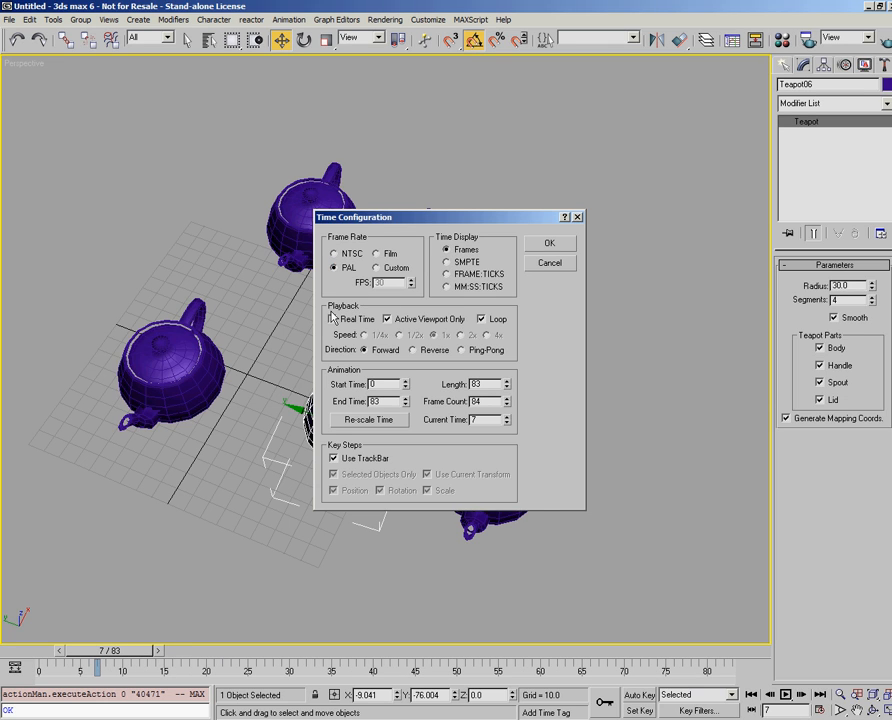
click(342, 255)
click(379, 255)
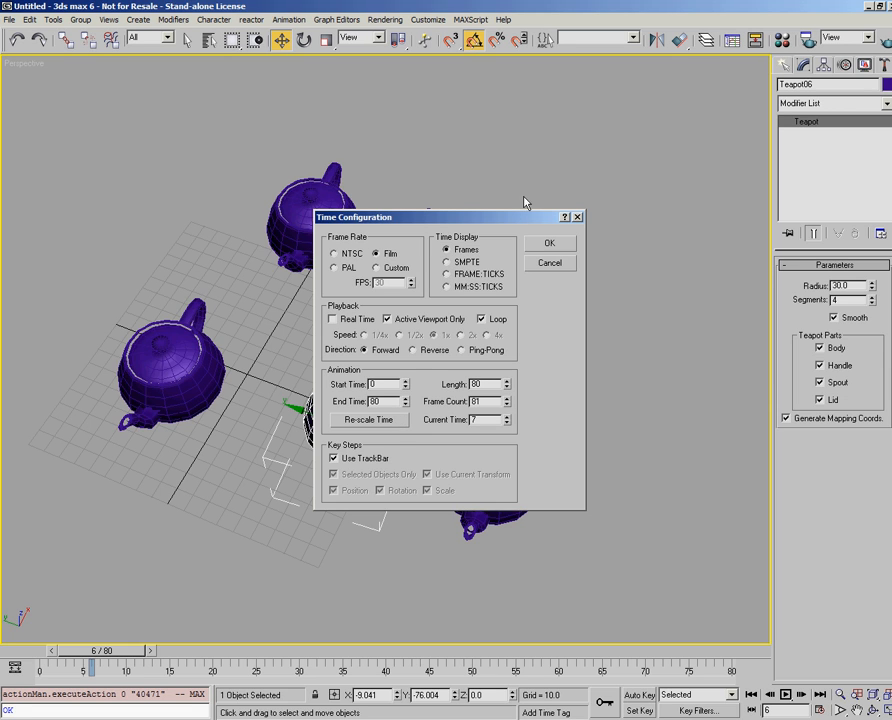
click(549, 242)
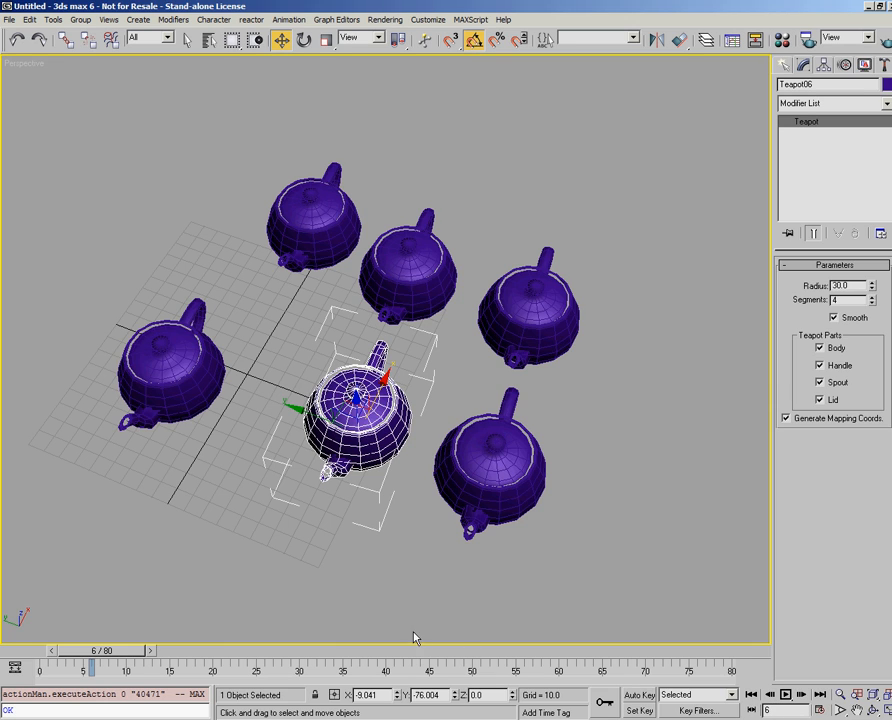
drag(91, 650, 744, 655)
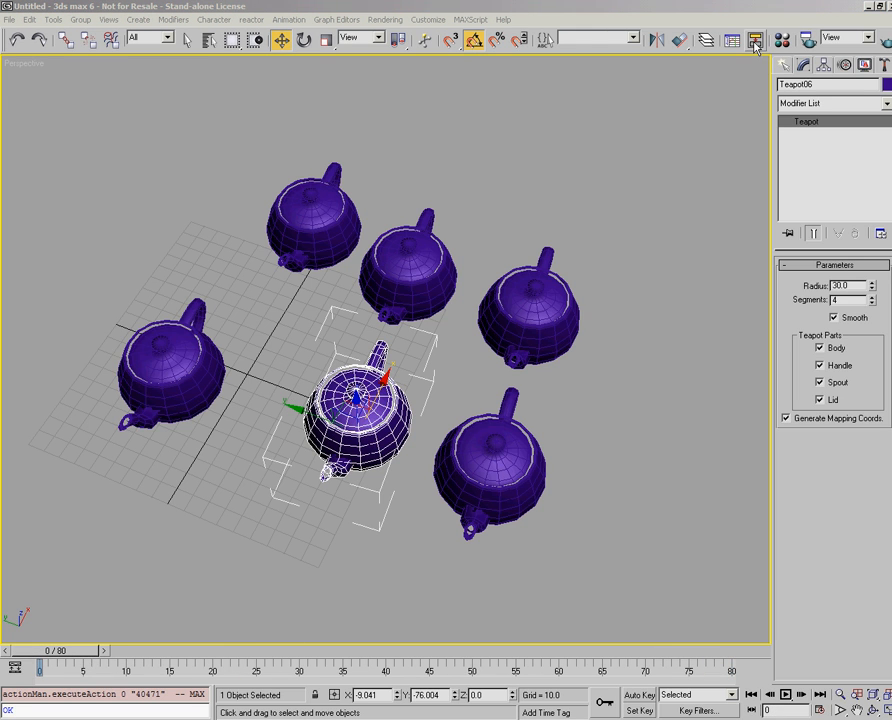
- Show the selected teapot's tracks in the Curve Editor and arrange the window so the front row of teapots stays visible
click(755, 41)
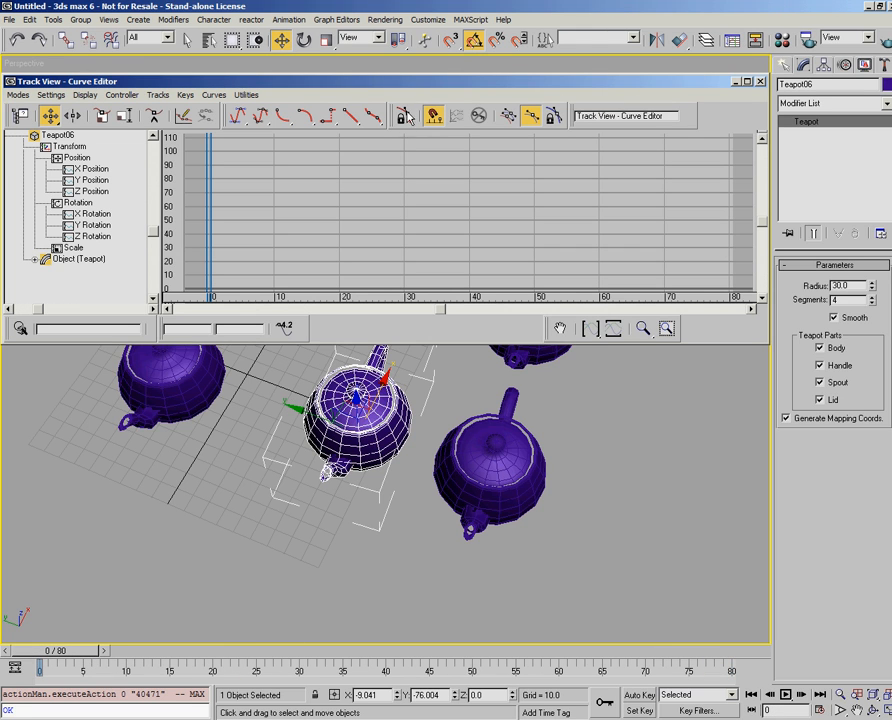
drag(396, 82, 432, 264)
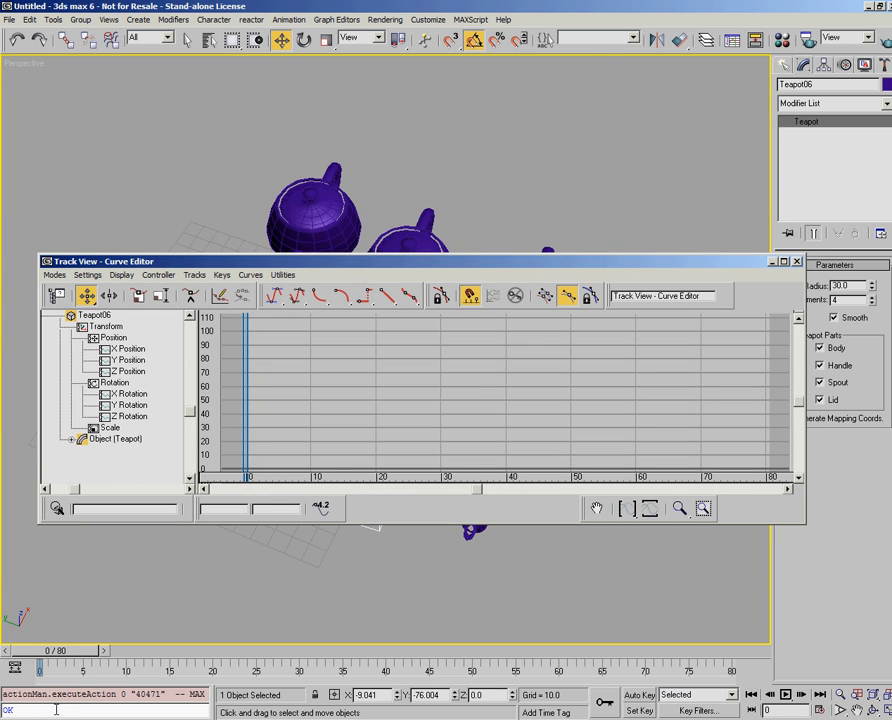
drag(217, 262, 227, 12)
middle_drag(320, 372, 422, 552)
middle_drag(422, 552, 368, 506)
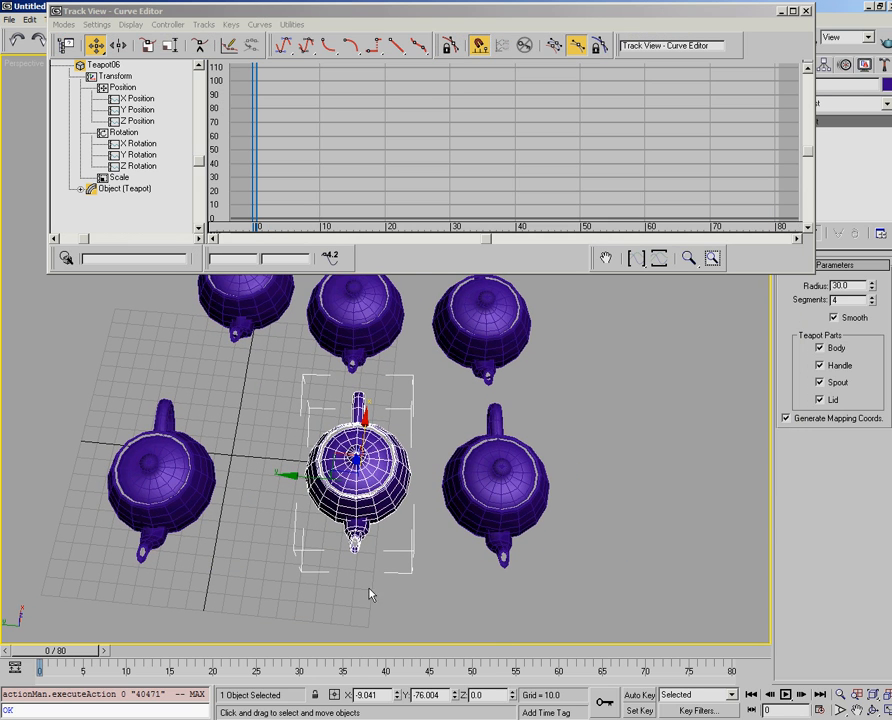
middle_drag(357, 410, 350, 425)
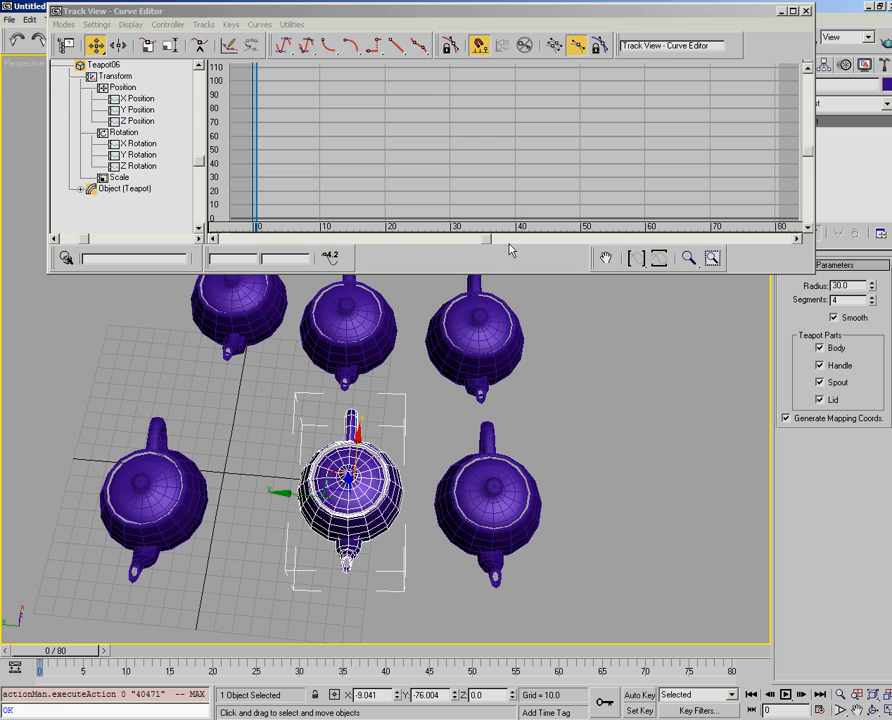
drag(454, 18, 424, 102)
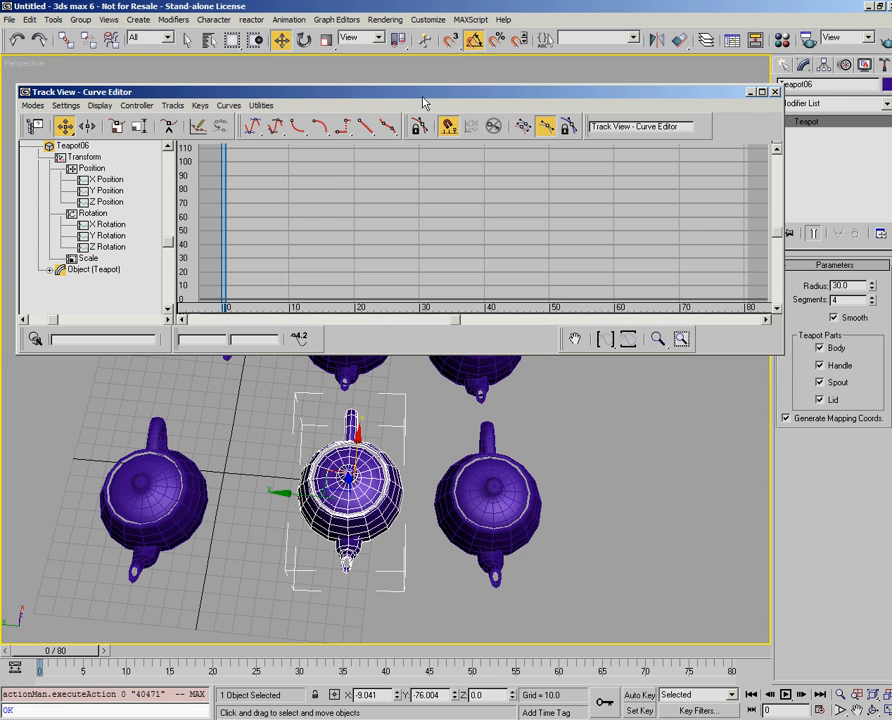
- With Auto Key on, animate the selected teapot at frame 80 by moving it past its neighbour to about X -5.9, Y -229.4
click(639, 695)
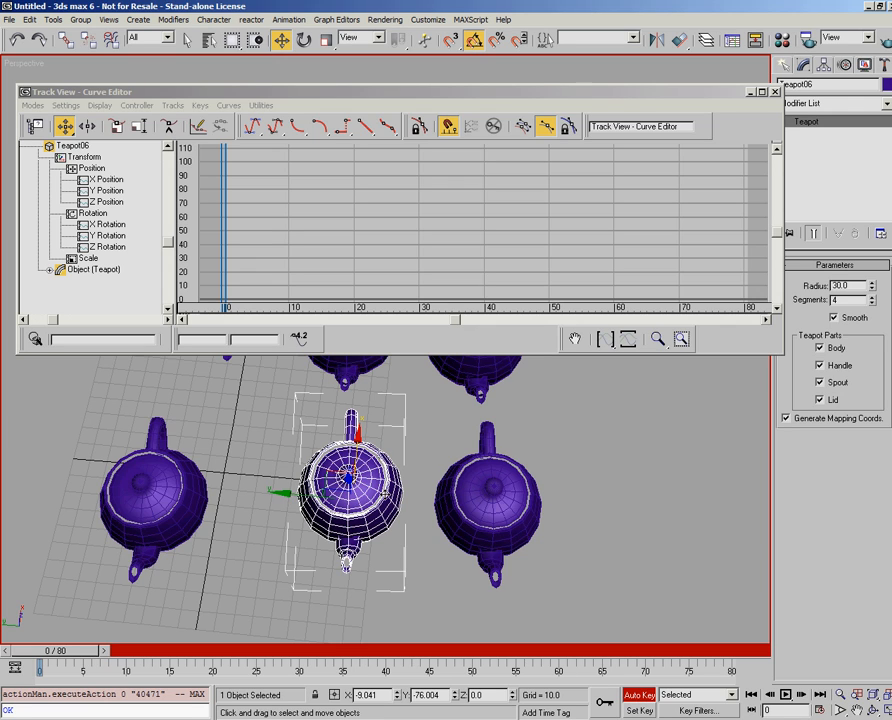
drag(70, 650, 712, 650)
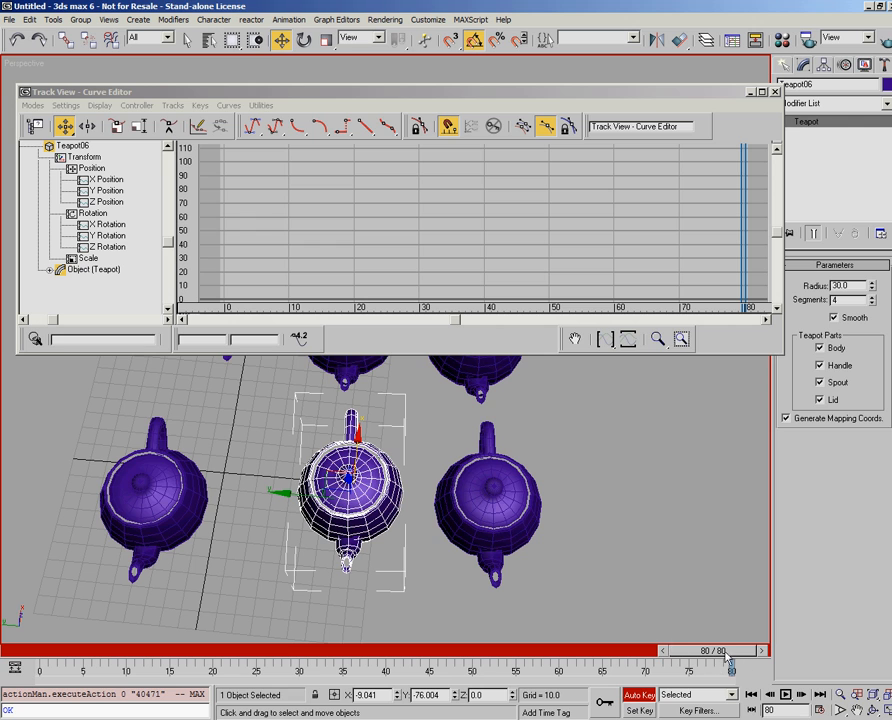
drag(340, 488, 606, 500)
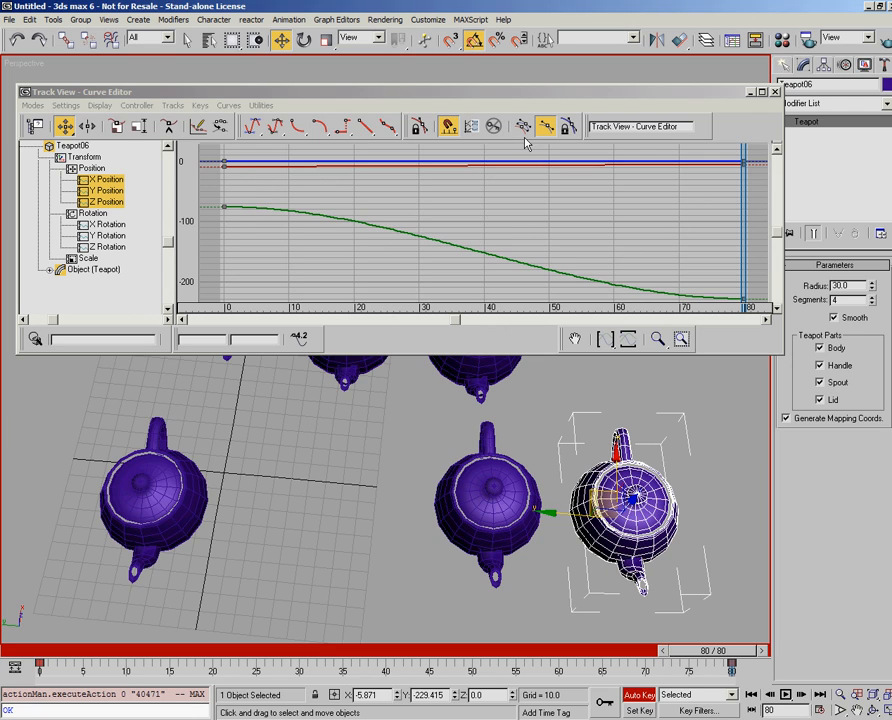
- Key the selected teapot at frame 39 at about X -52.7, Y -100.0, and turn Auto Key off
drag(762, 651, 404, 651)
key(w)
drag(467, 491, 364, 554)
click(636, 695)
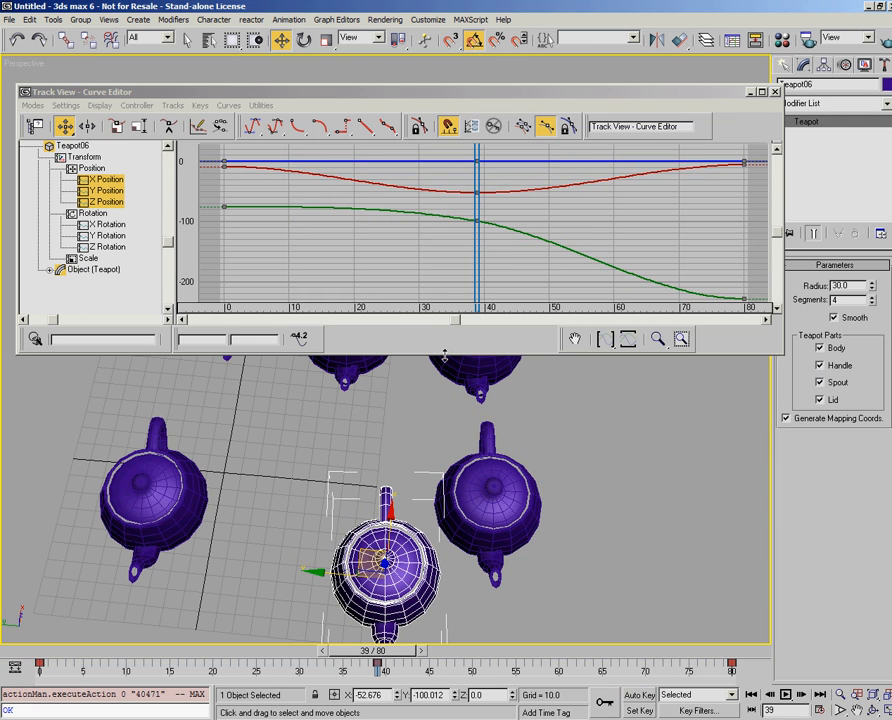
- Scrub the Curve Editor's time marker through frames 54, 2 and 14 to preview the teapot's motion
drag(475, 247, 577, 245)
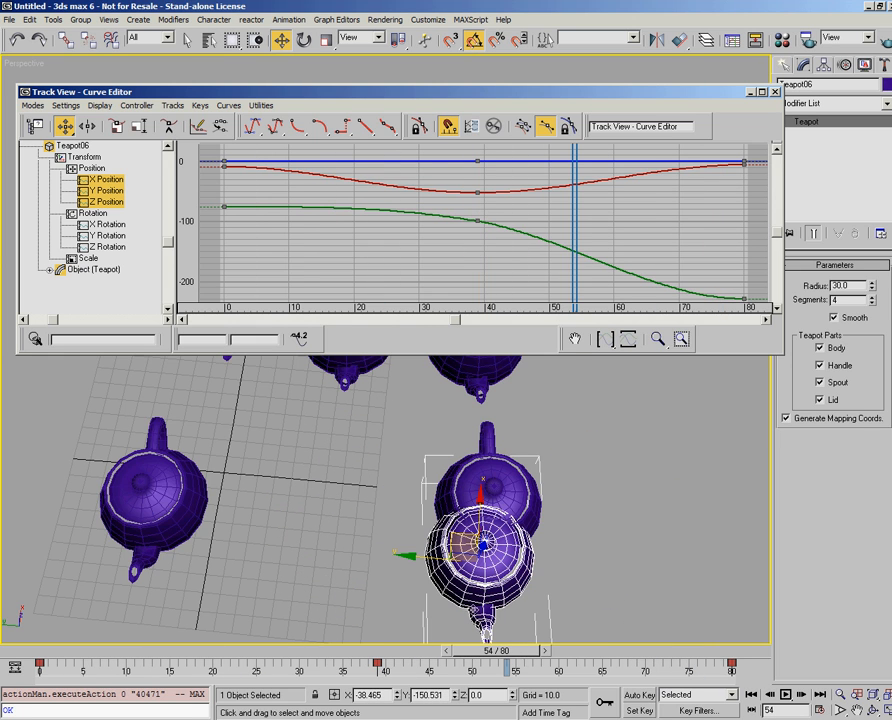
drag(577, 221, 342, 259)
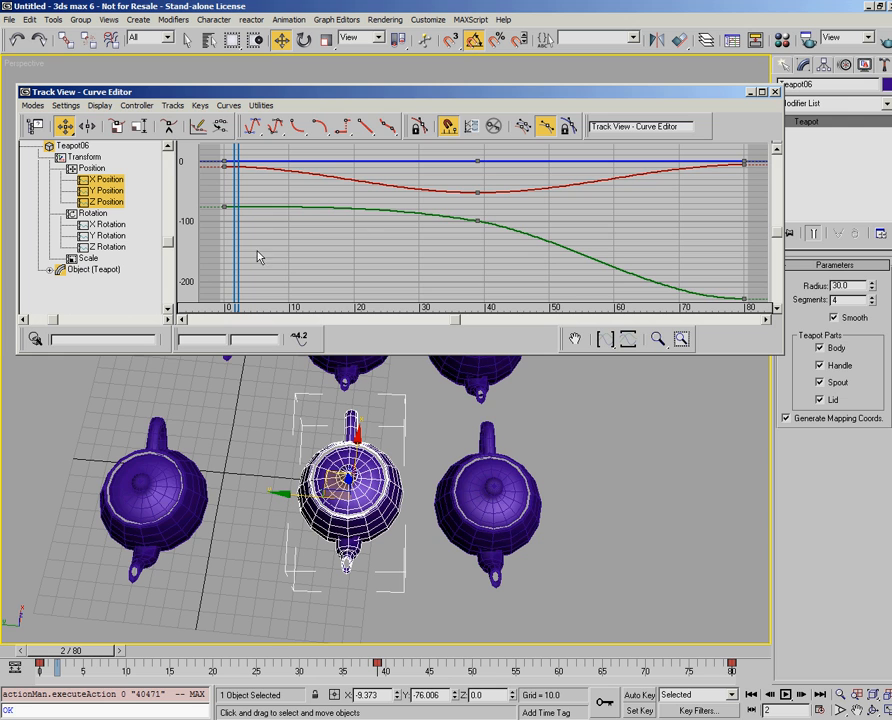
drag(237, 244, 315, 250)
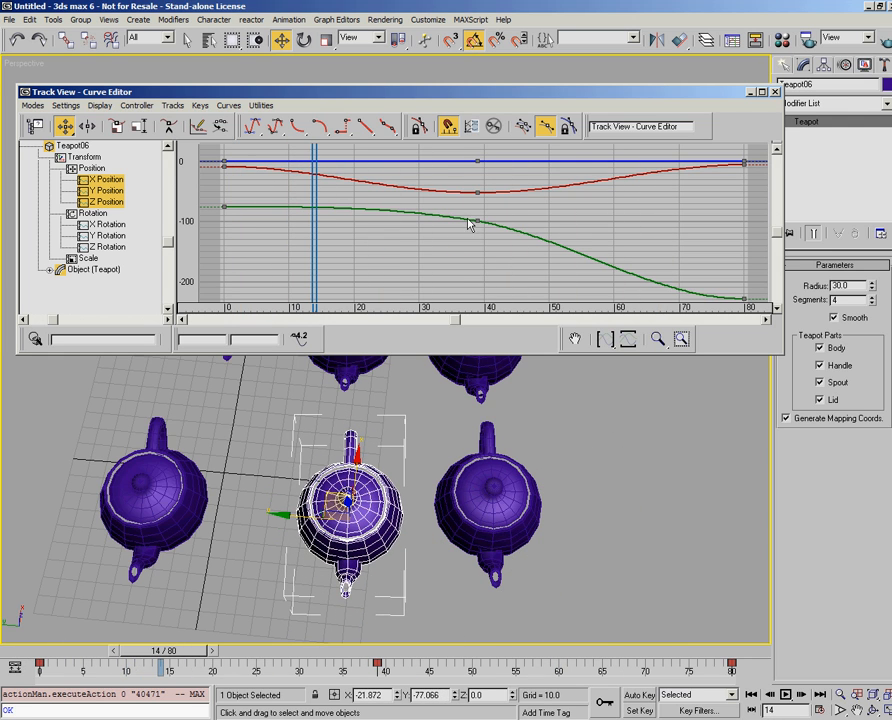
- Move the middle Y Position key to frame 40 with a value of about -122.27, and scrub to frame 40
click(224, 207)
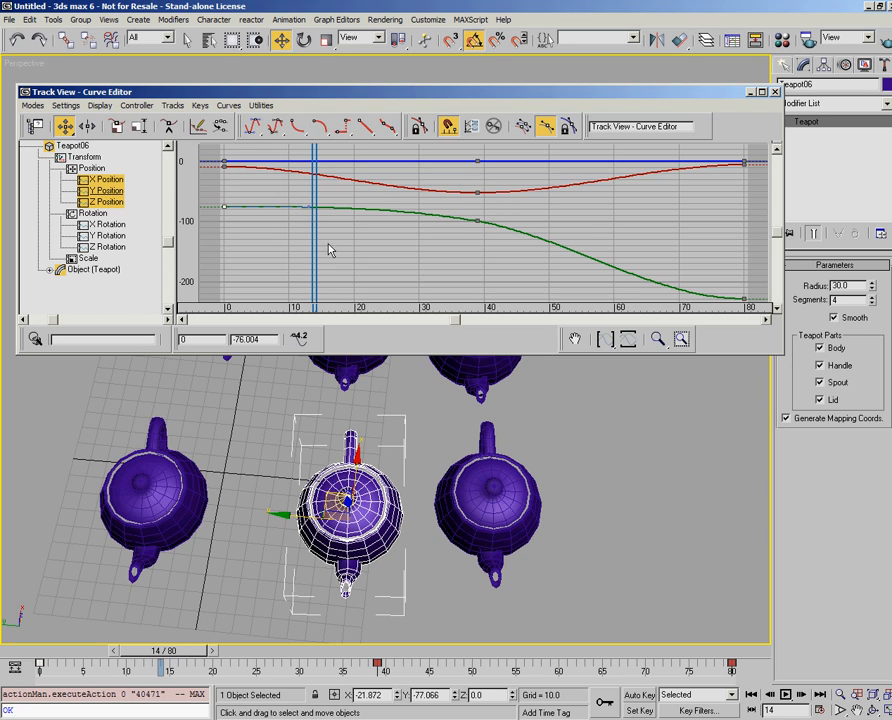
click(478, 220)
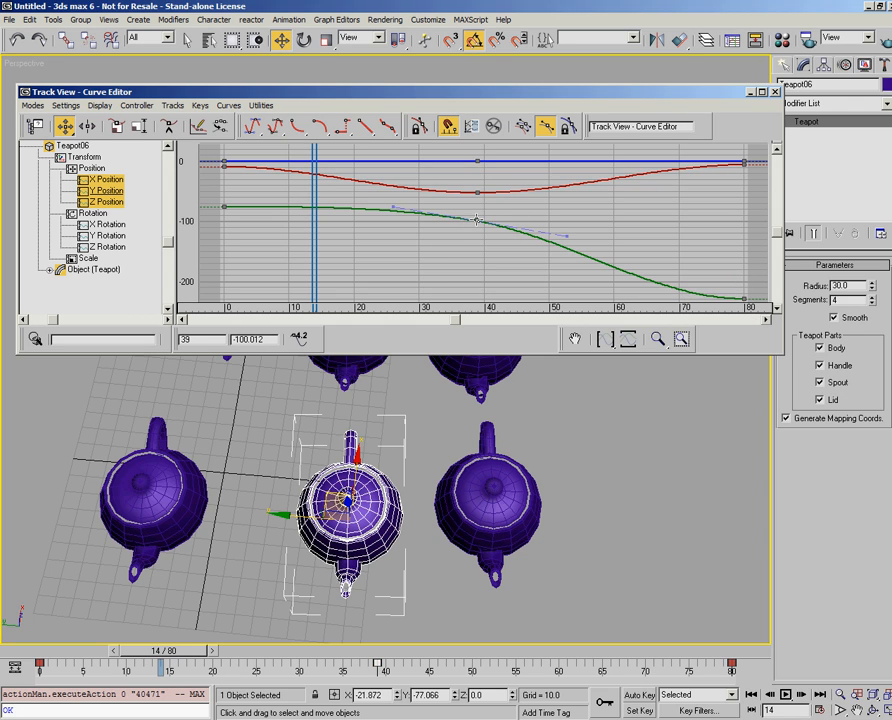
mouse_move(477, 220)
mouse_down()
mouse_move(448, 250)
mouse_move(483, 206)
mouse_move(431, 264)
mouse_move(486, 286)
mouse_move(483, 265)
mouse_move(436, 233)
mouse_move(484, 224)
mouse_up()
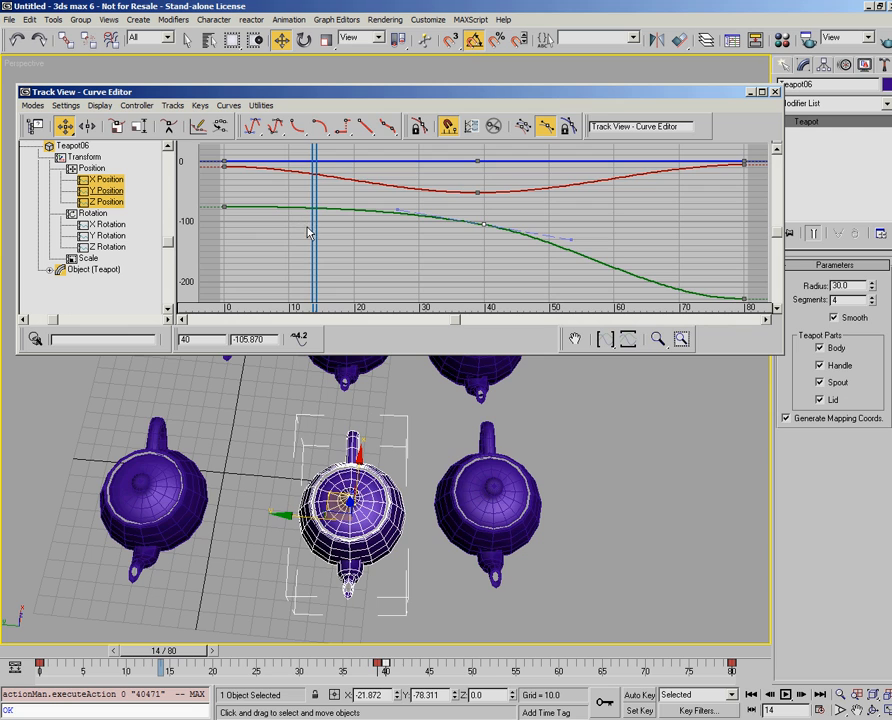
drag(313, 229, 485, 236)
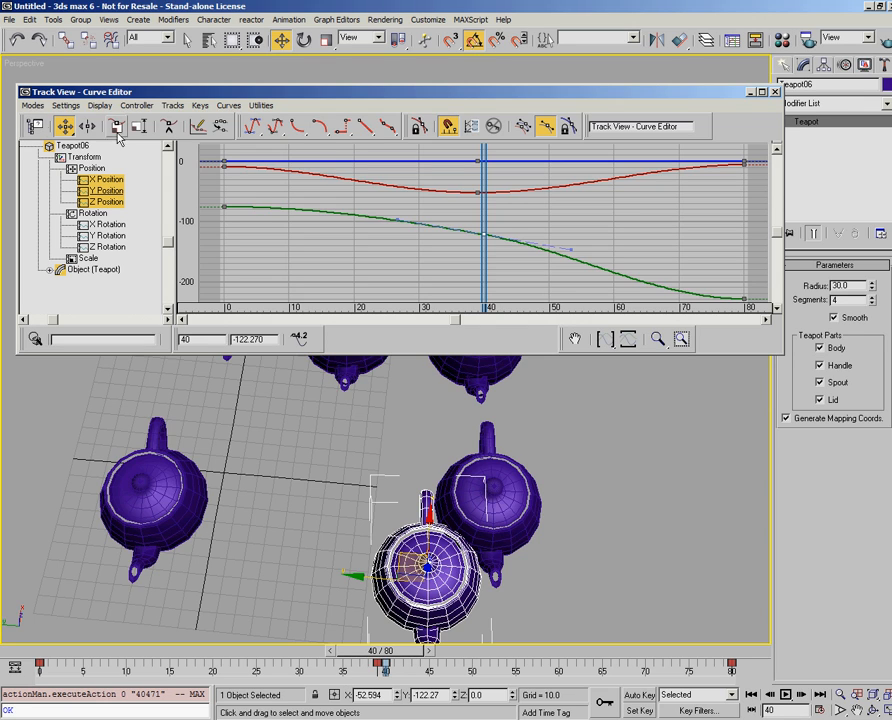
- Shift the middle Y Position key to frame 39, keeping its value of -122.27
click(618, 219)
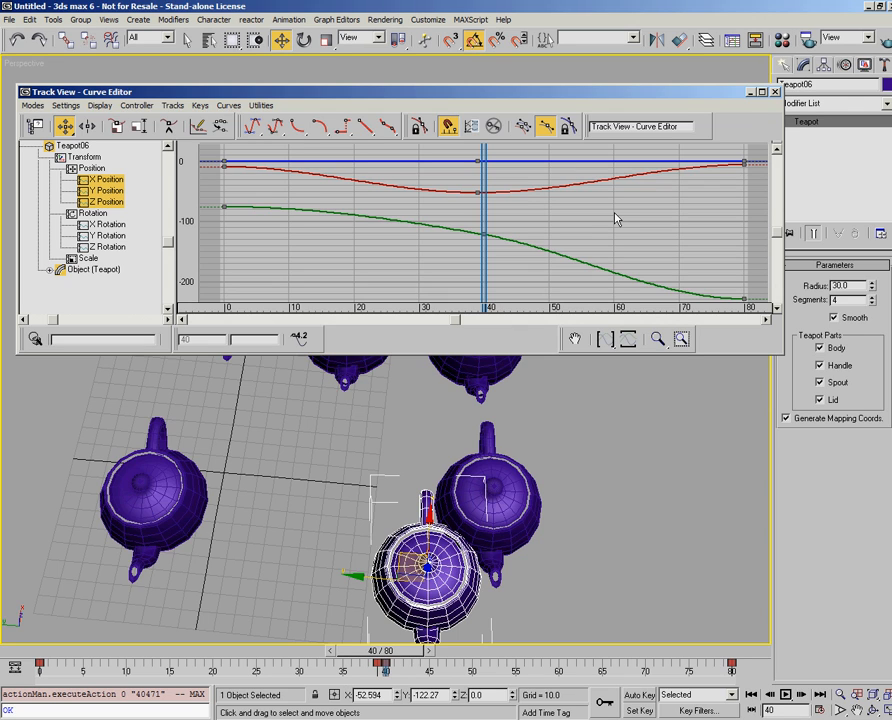
click(484, 234)
drag(484, 234, 479, 234)
- Switch the Track View to Dope Sheet mode and reopen its list of modes
click(33, 106)
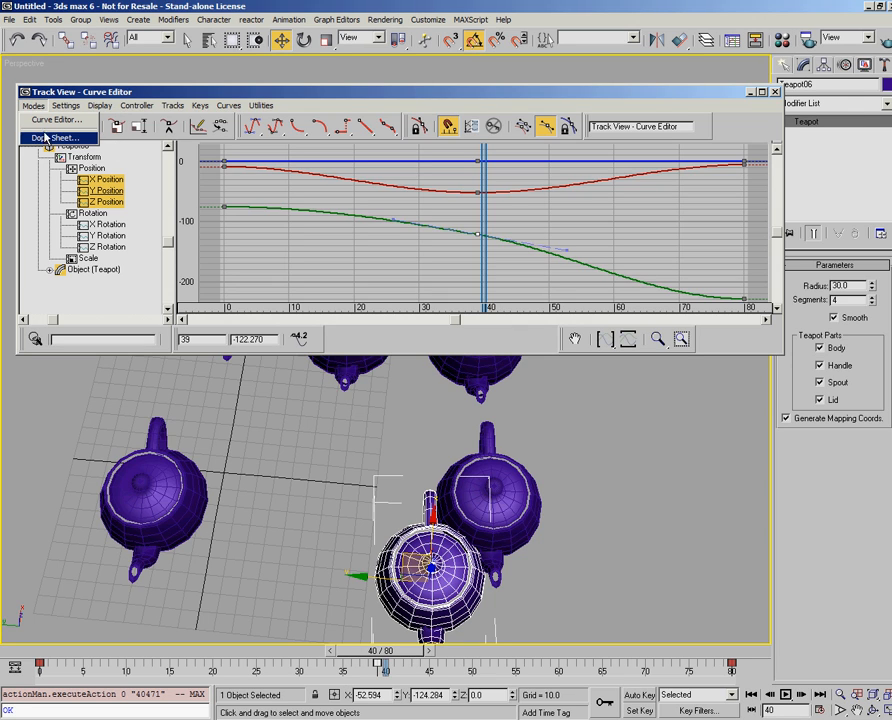
click(44, 138)
click(402, 219)
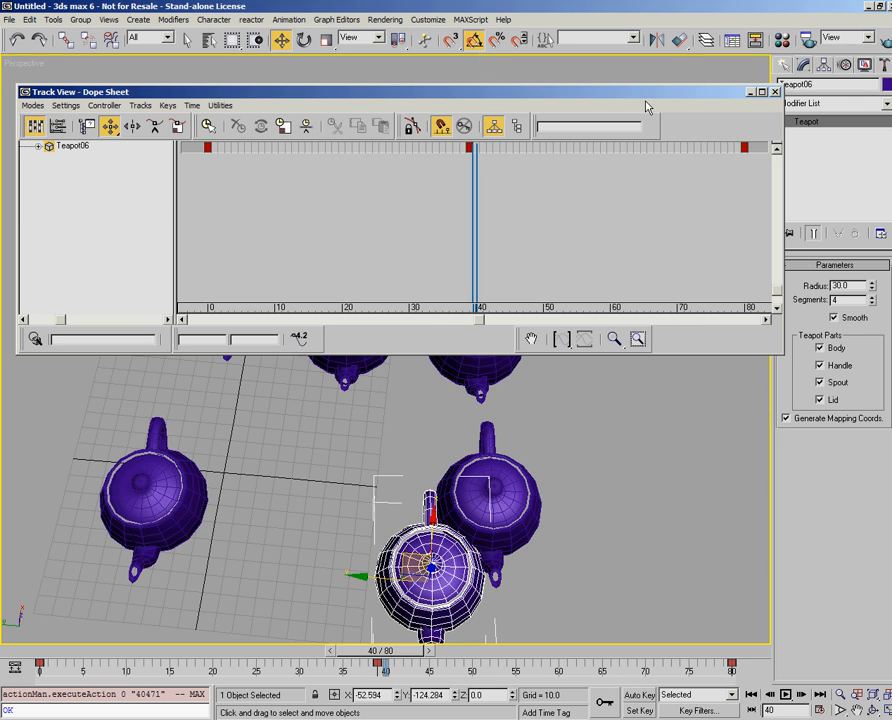
click(33, 105)
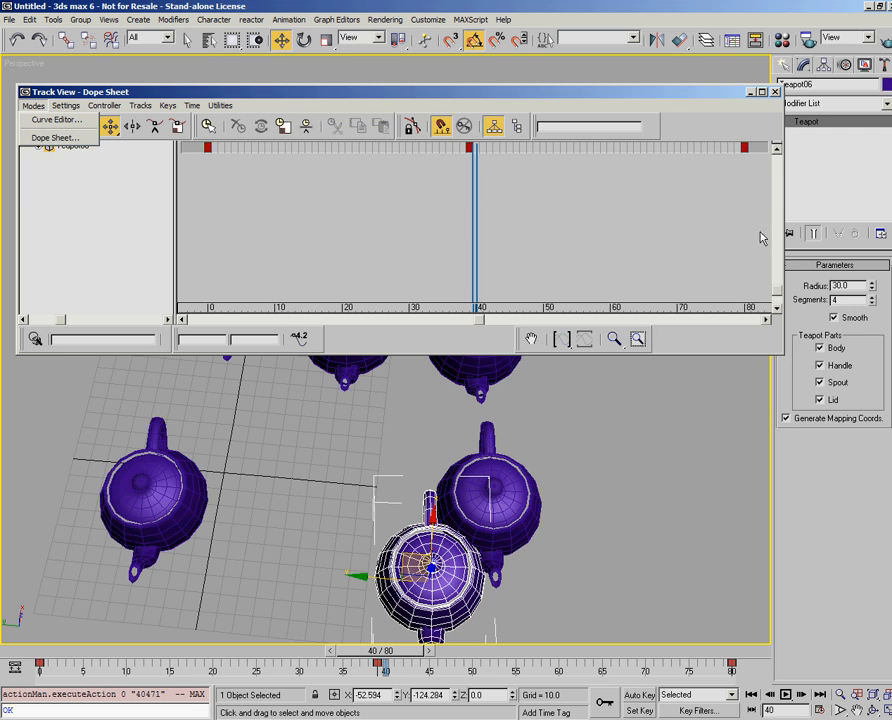
- Close the Track View and open the Material Editor, moving its window slightly aside
click(805, 100)
click(776, 92)
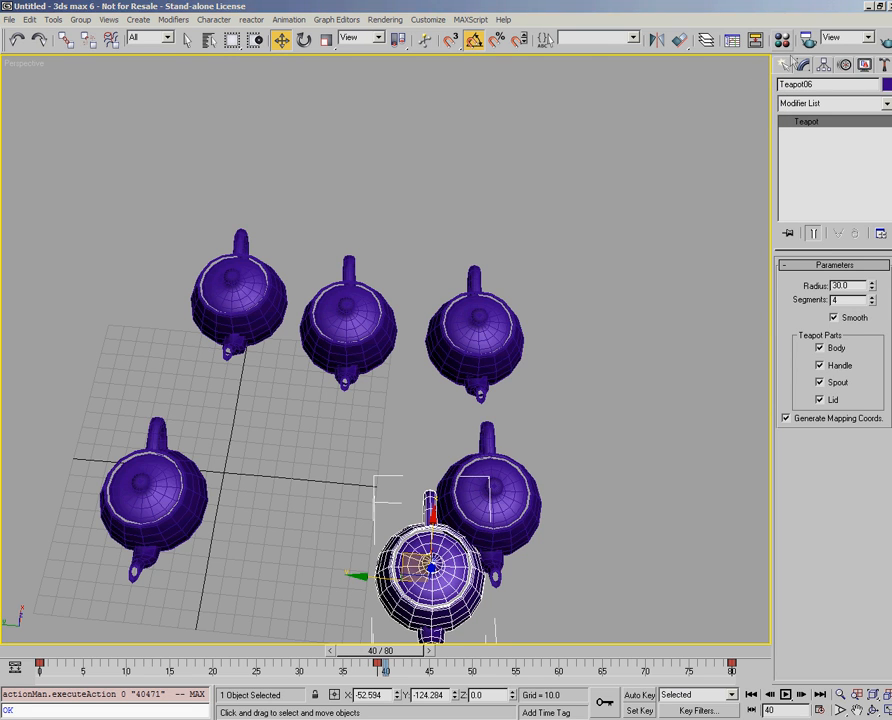
key(m)
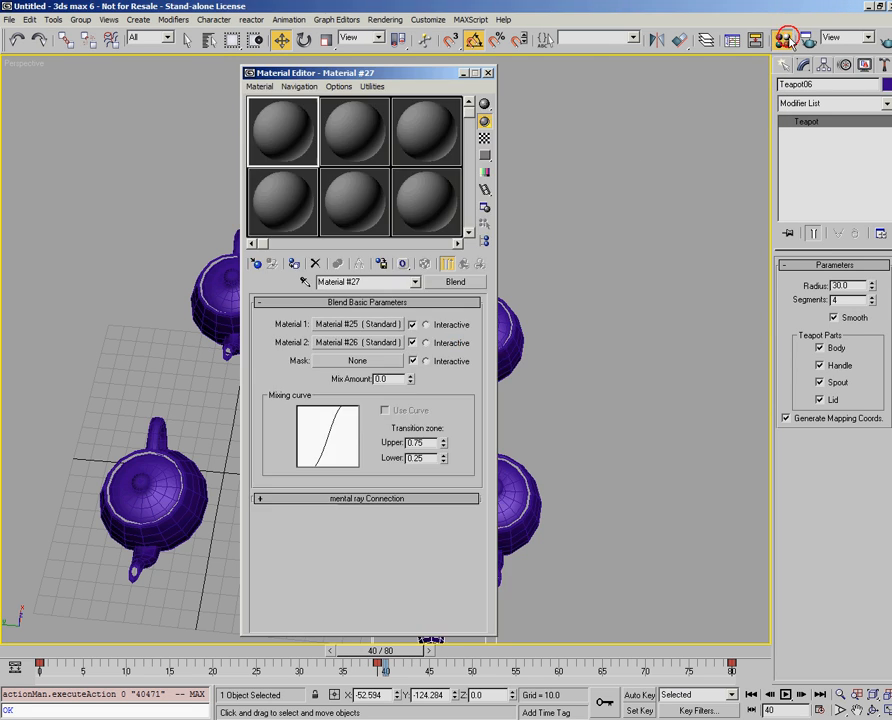
drag(394, 76, 366, 75)
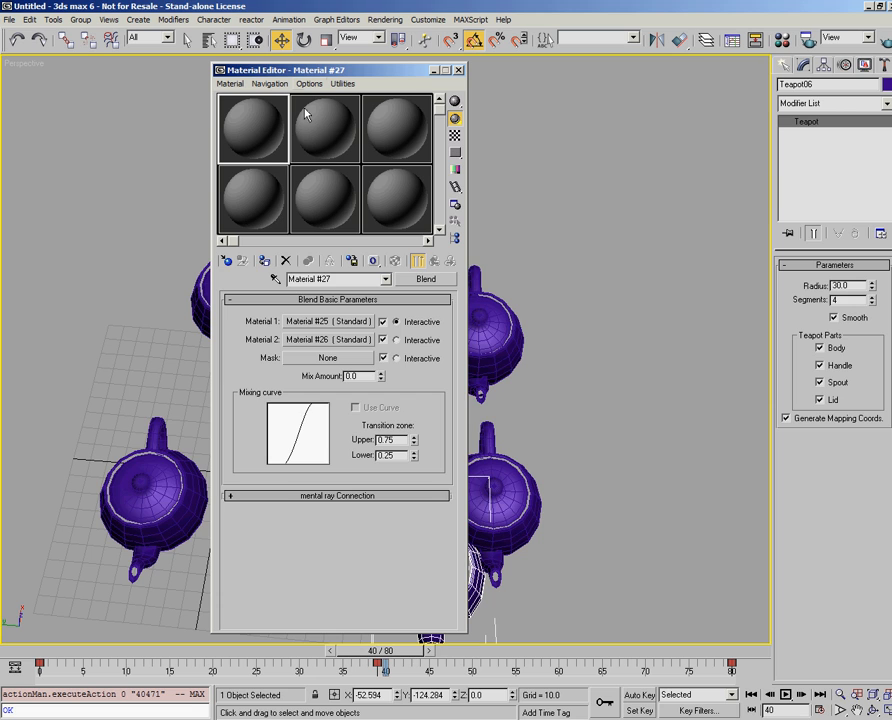
drag(311, 75, 318, 73)
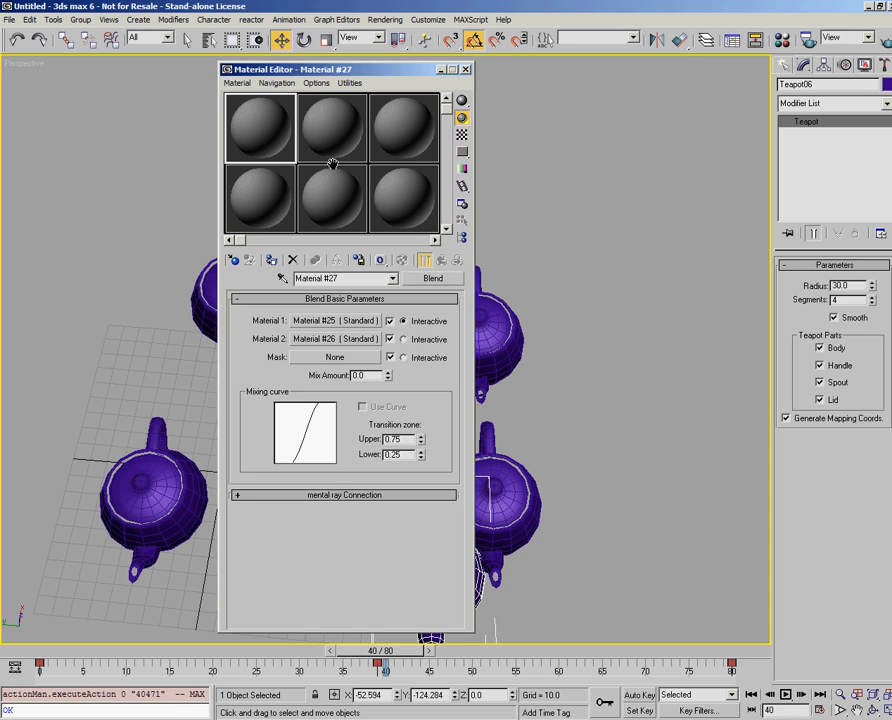
- Set the Material Editor to show 6 X 4 sample slots
drag(334, 164, 478, 245)
click(462, 206)
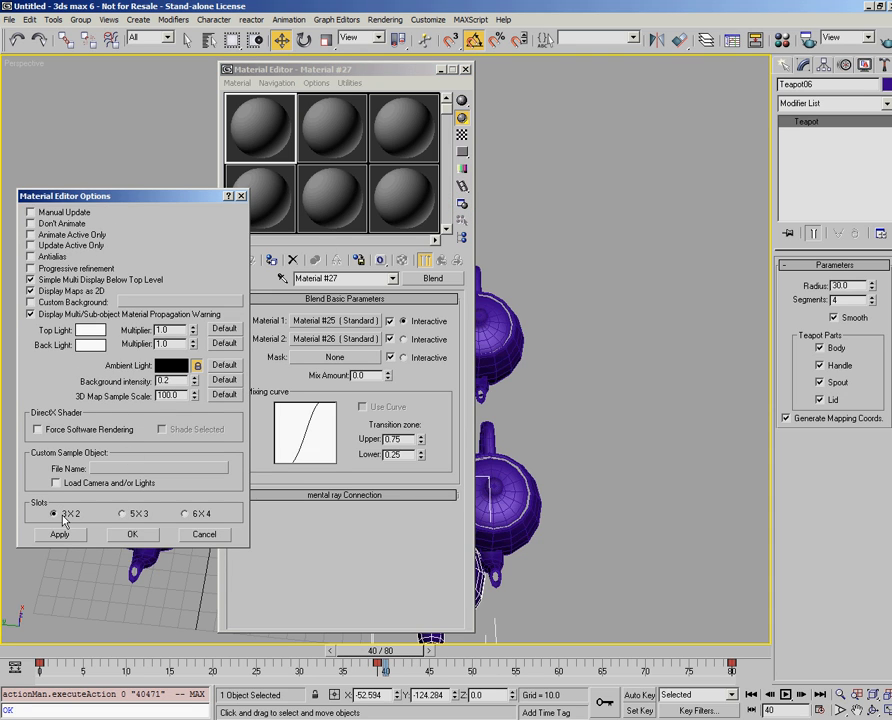
click(186, 514)
click(132, 534)
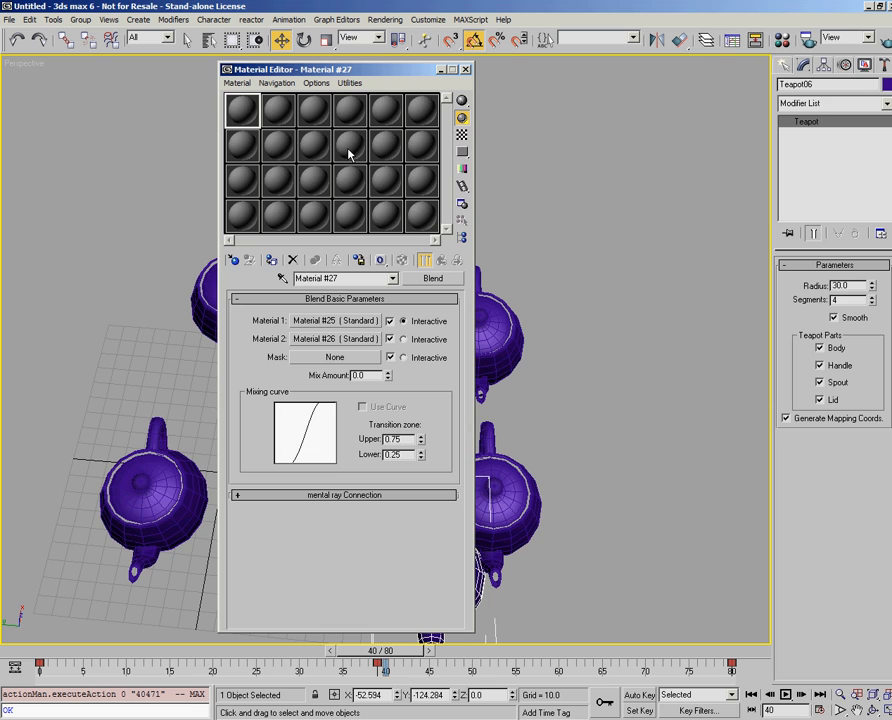
- Dismiss the material preview settings and set the Material Editor's sample slots back to 3 X 2
click(461, 186)
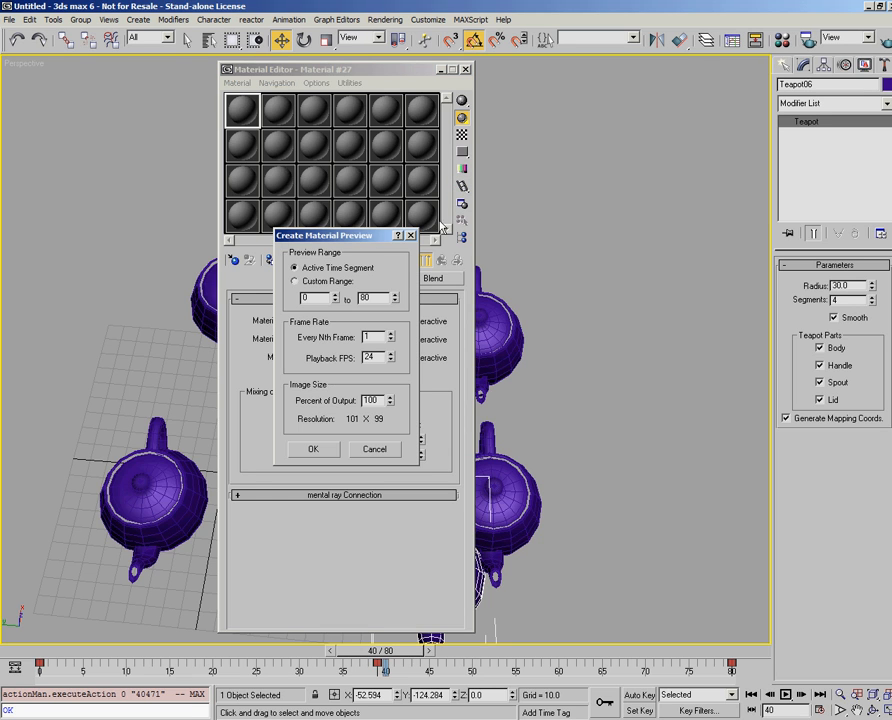
click(412, 236)
click(462, 204)
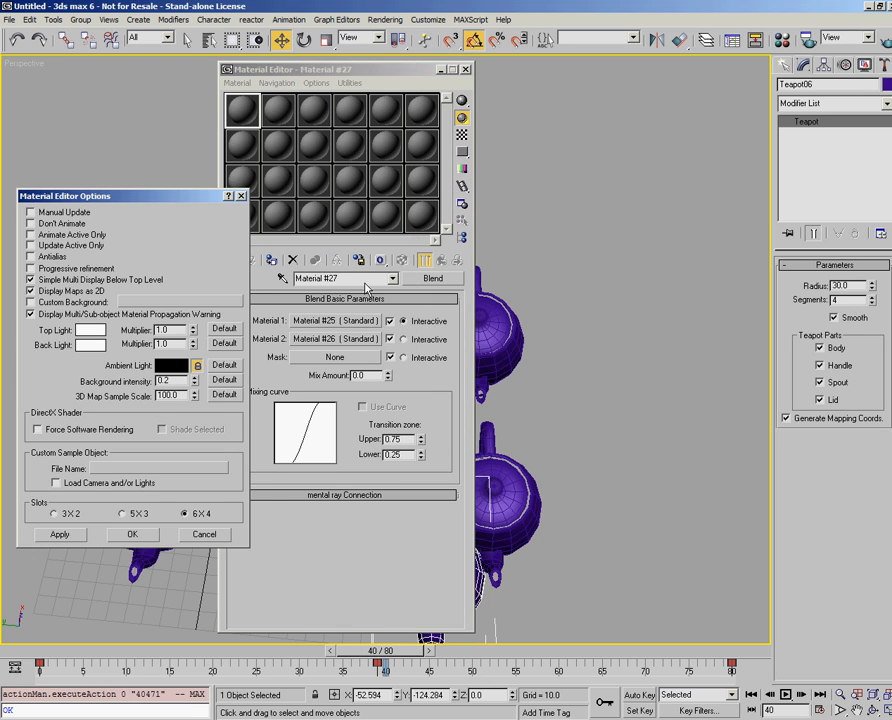
click(54, 513)
click(128, 535)
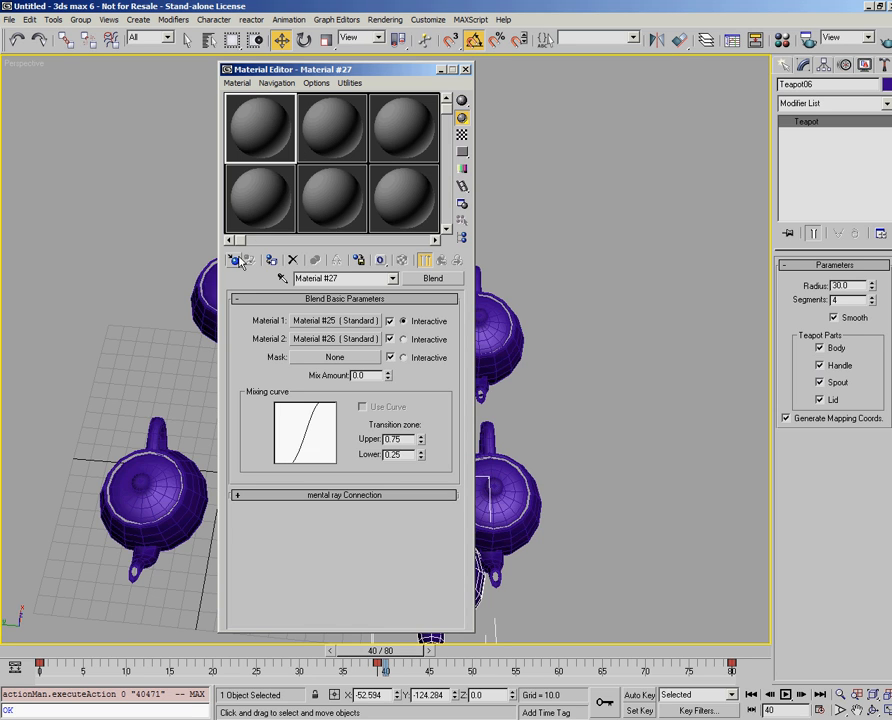
- Load a new Standard material into the first slot and set its diffuse color to green with RGB 73, 231, 150
click(318, 356)
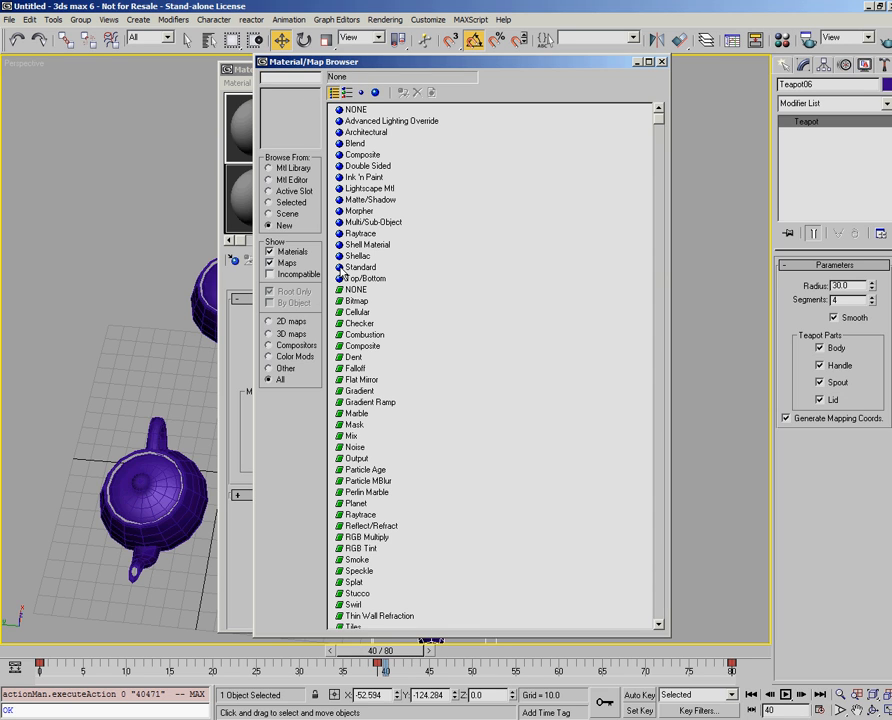
double_click(340, 268)
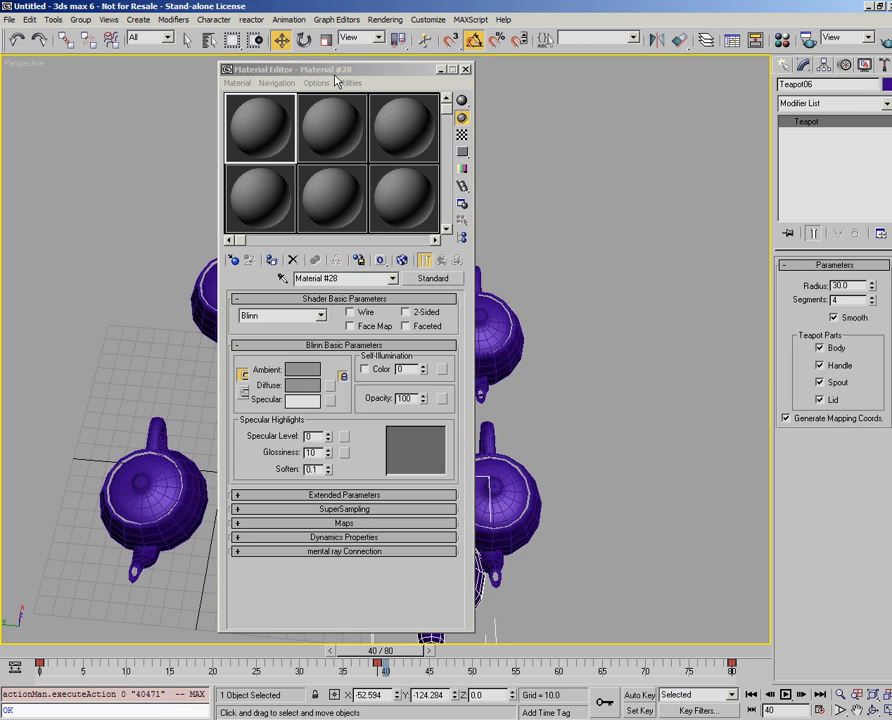
click(300, 386)
drag(391, 62, 472, 156)
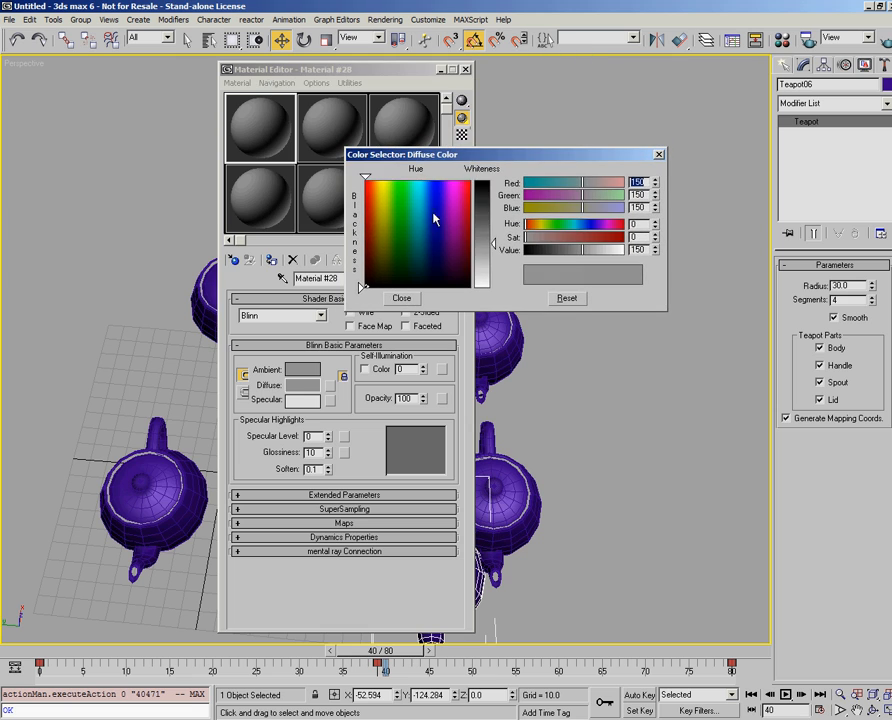
click(399, 196)
click(486, 238)
drag(554, 182, 552, 185)
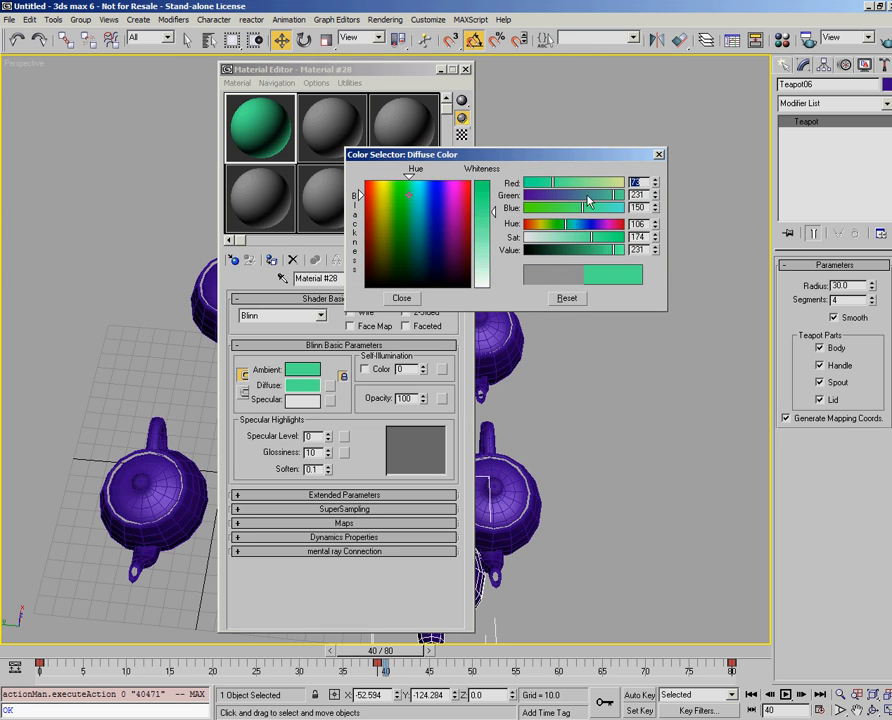
click(408, 299)
- Set the material's Specular Level to 74 and Glossiness to 48, and assign a Noise map to its enabled Bump channel
drag(328, 440, 330, 382)
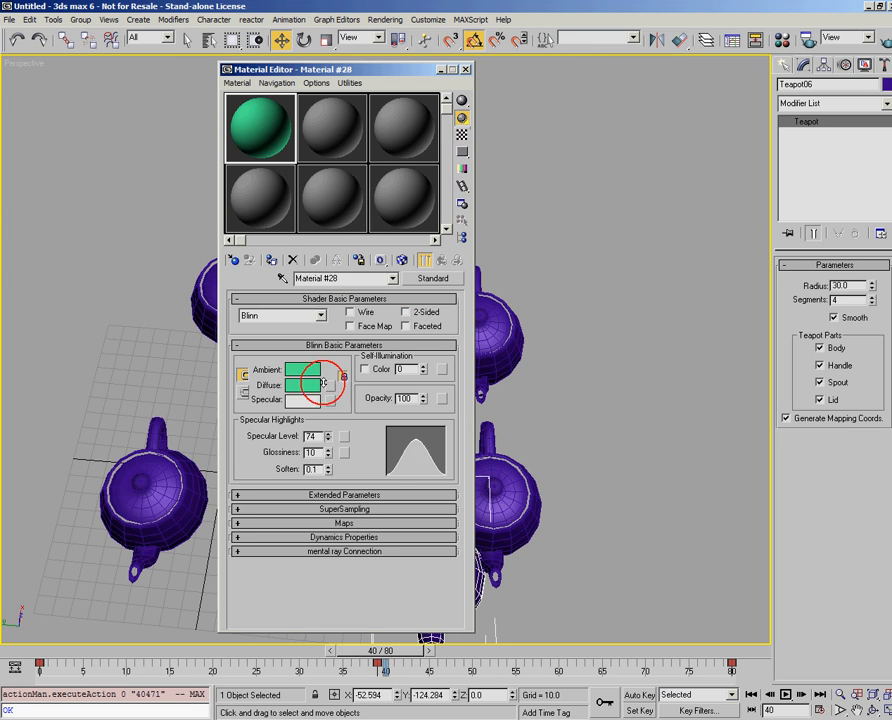
drag(328, 451, 330, 413)
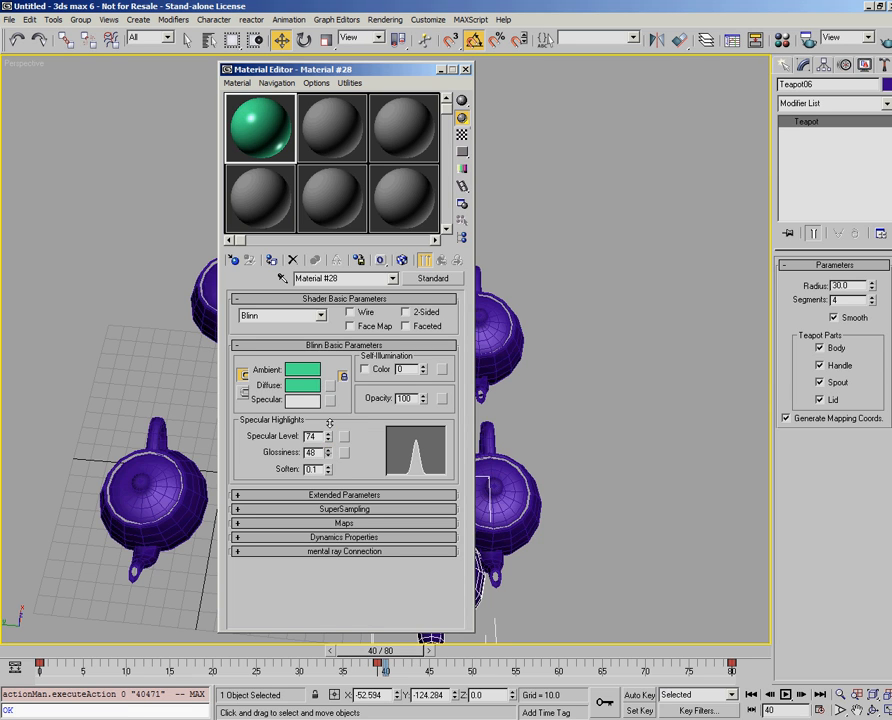
click(326, 525)
drag(284, 533, 278, 577)
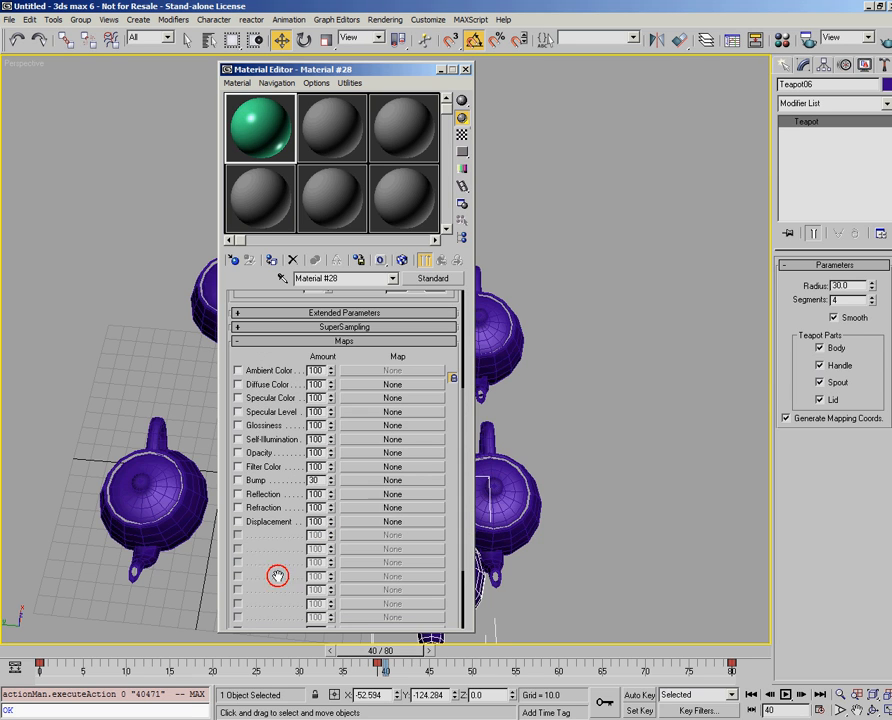
click(243, 484)
click(392, 480)
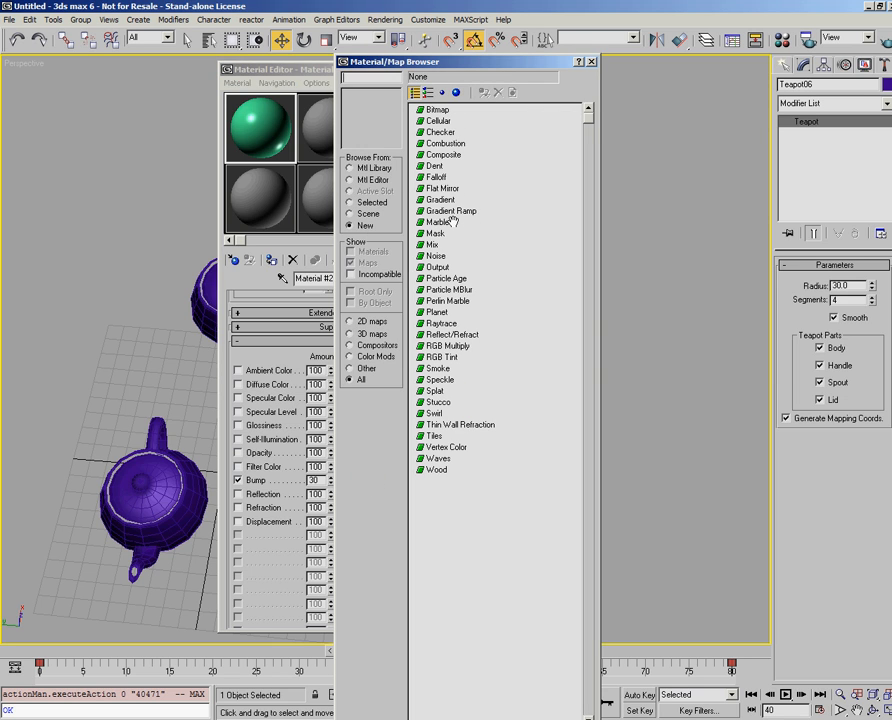
double_click(436, 257)
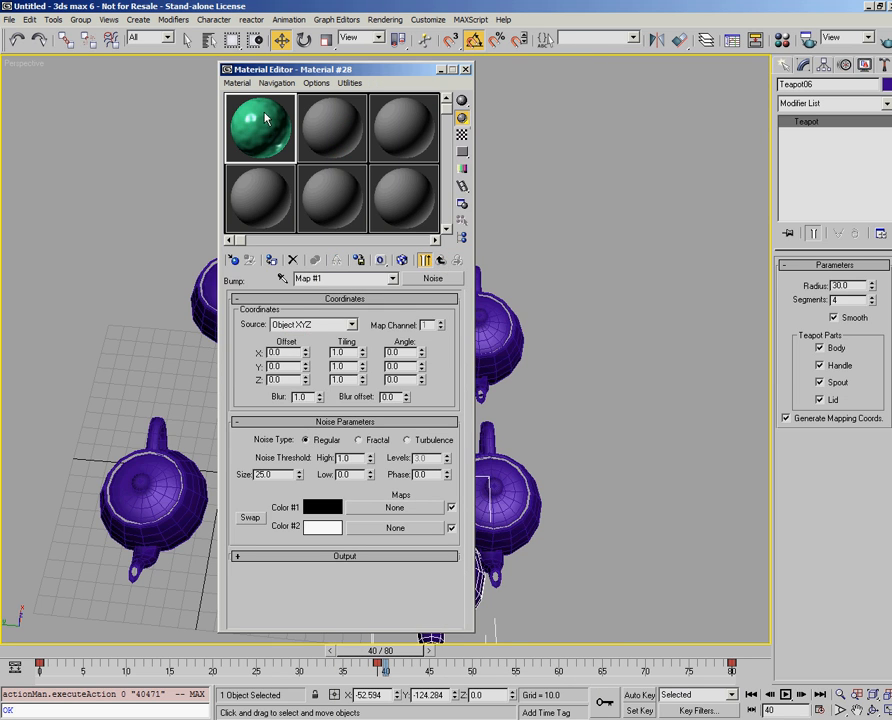
- Set the bump Noise to Turbulence with Levels 1.0 and a High threshold of 0.73, and return to the parent material
click(372, 441)
click(421, 441)
right_click(441, 460)
drag(371, 461, 373, 500)
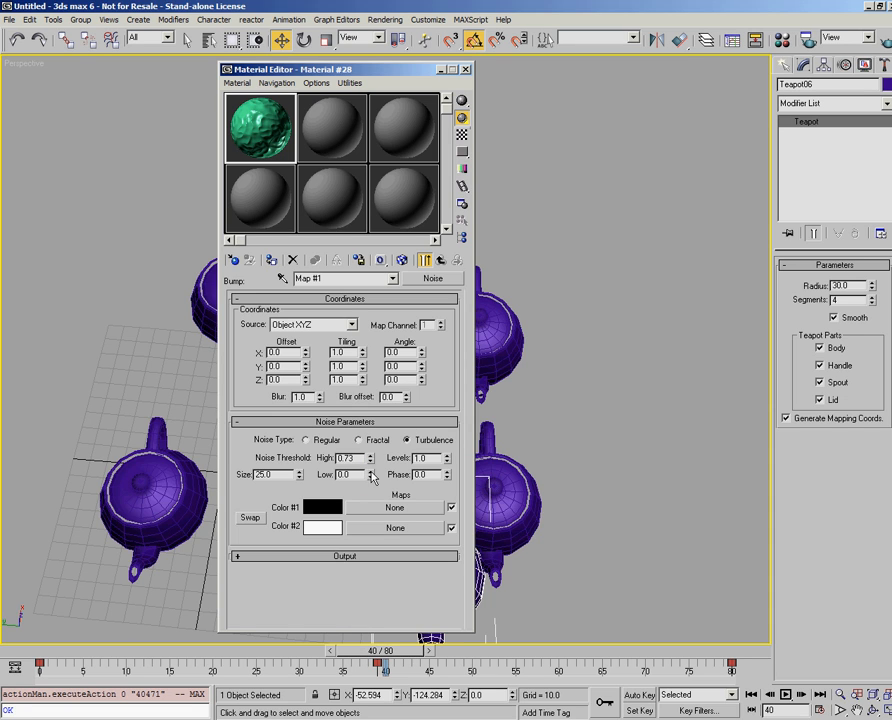
click(440, 260)
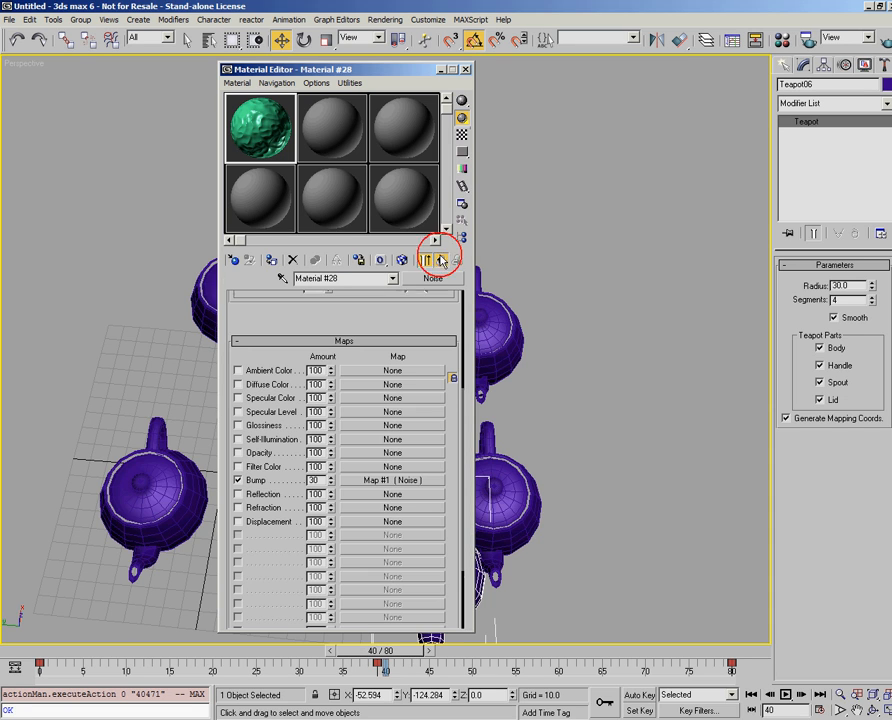
- Assign a Marble map to the material's Self-Illumination channel and enable the Self-Illumination Color option
click(238, 439)
click(392, 439)
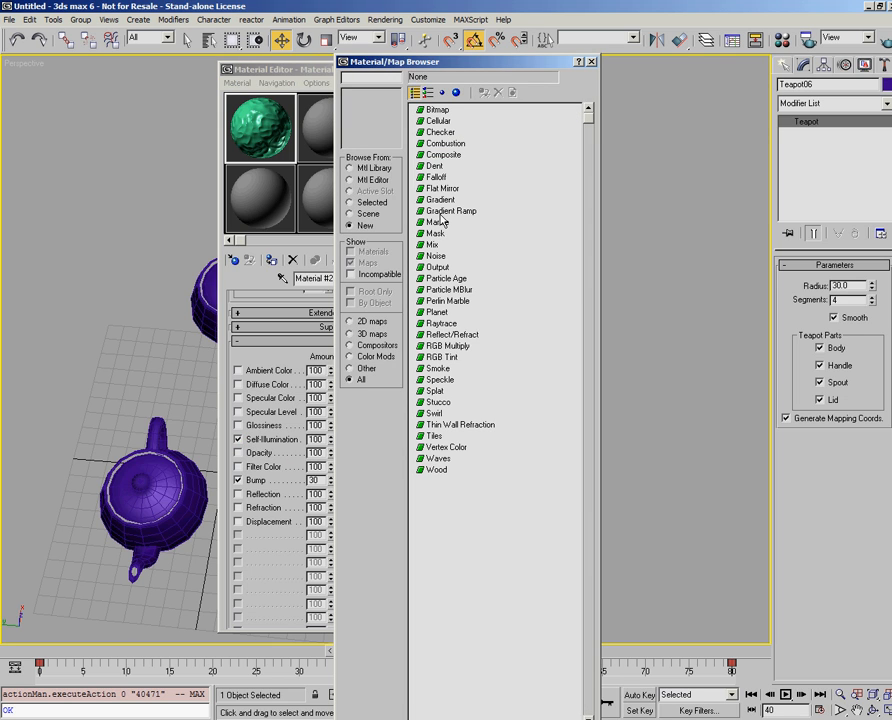
double_click(437, 223)
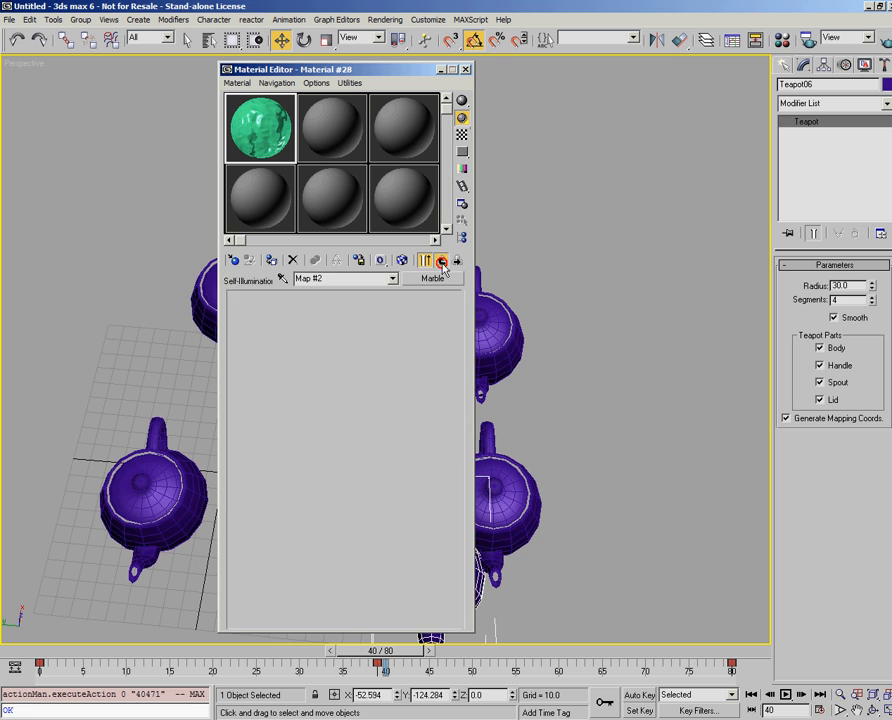
click(441, 260)
scroll(417, 371, up, 5)
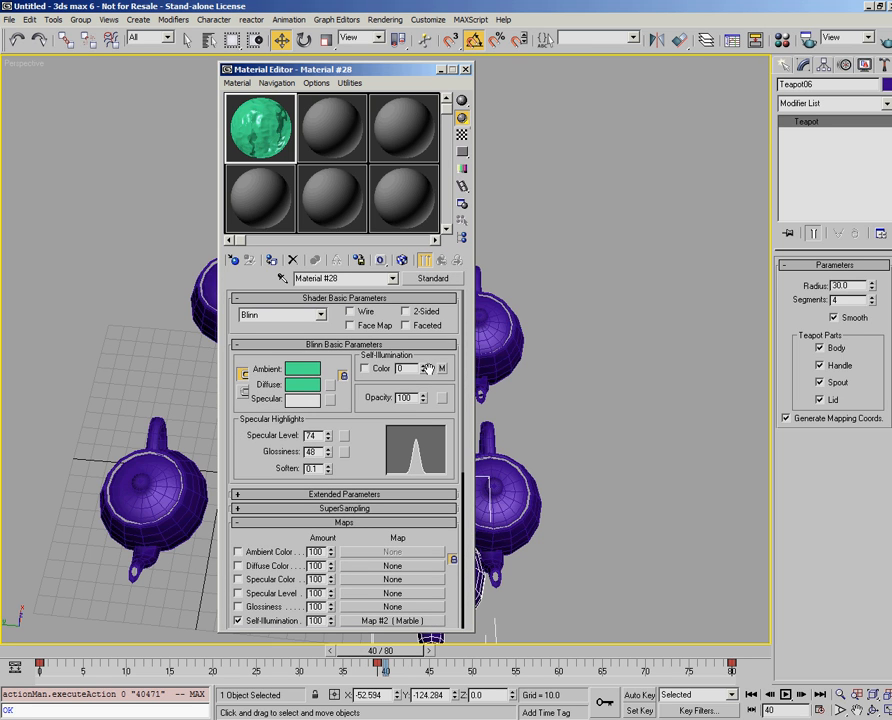
click(365, 368)
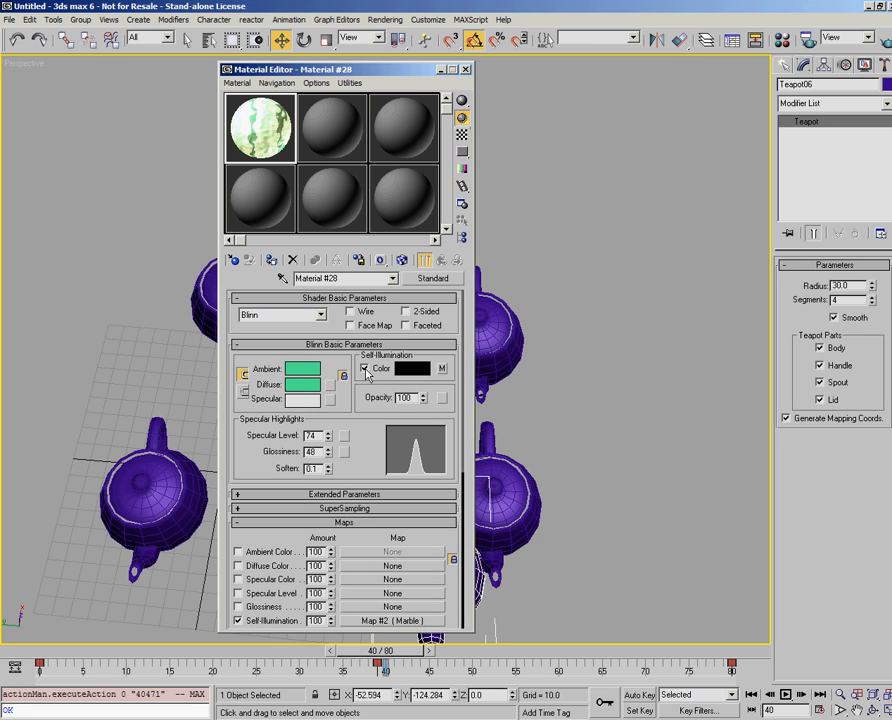
- Disable the material's Self-Illumination map and close the Material Editor
drag(368, 460, 390, 219)
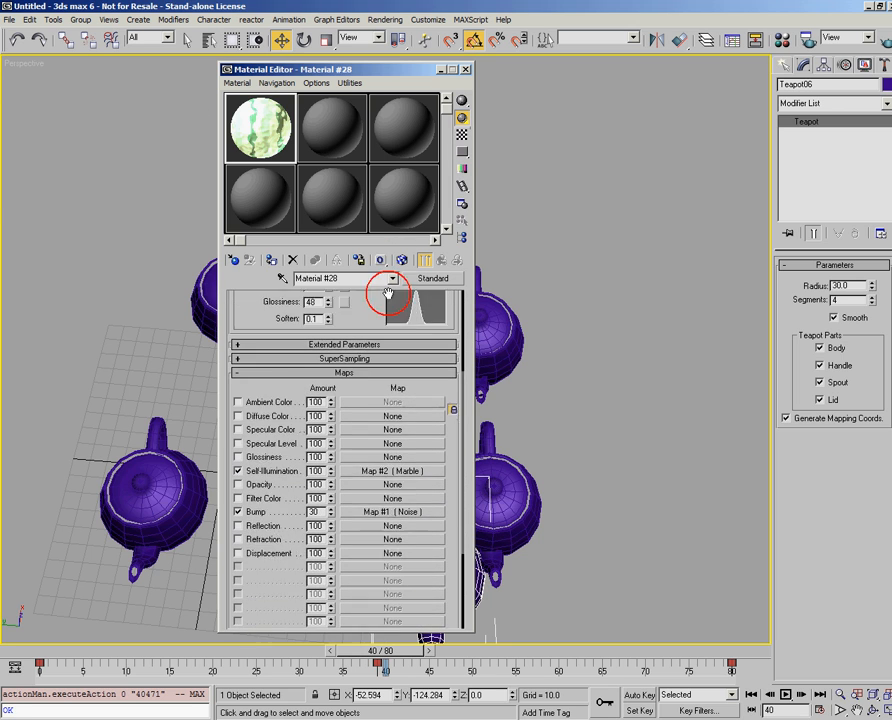
mouse_move(388, 292)
mouse_down()
mouse_move(385, 260)
mouse_move(385, 302)
mouse_up()
click(238, 478)
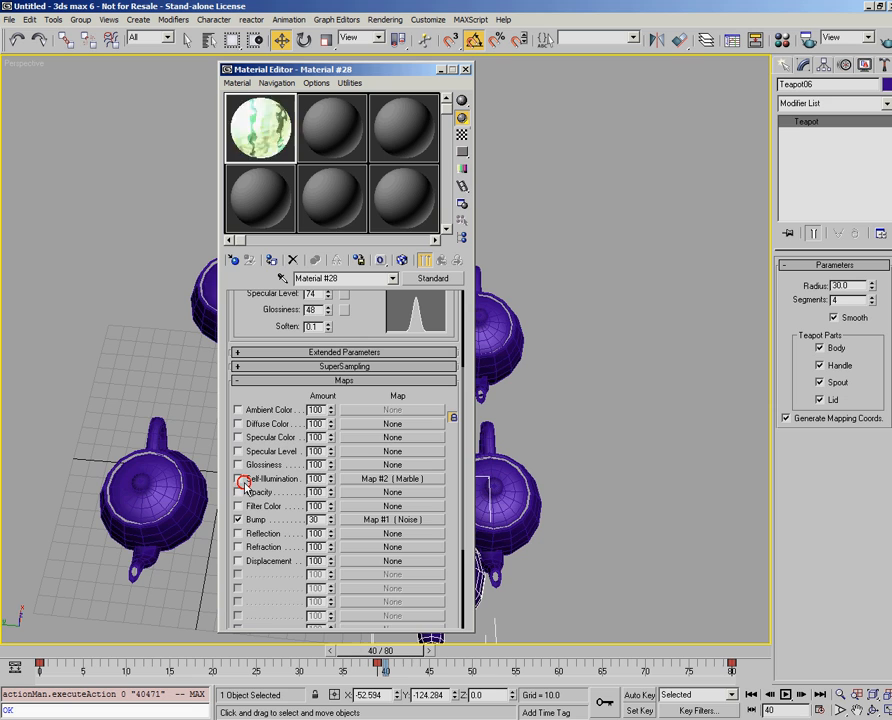
drag(278, 353, 278, 496)
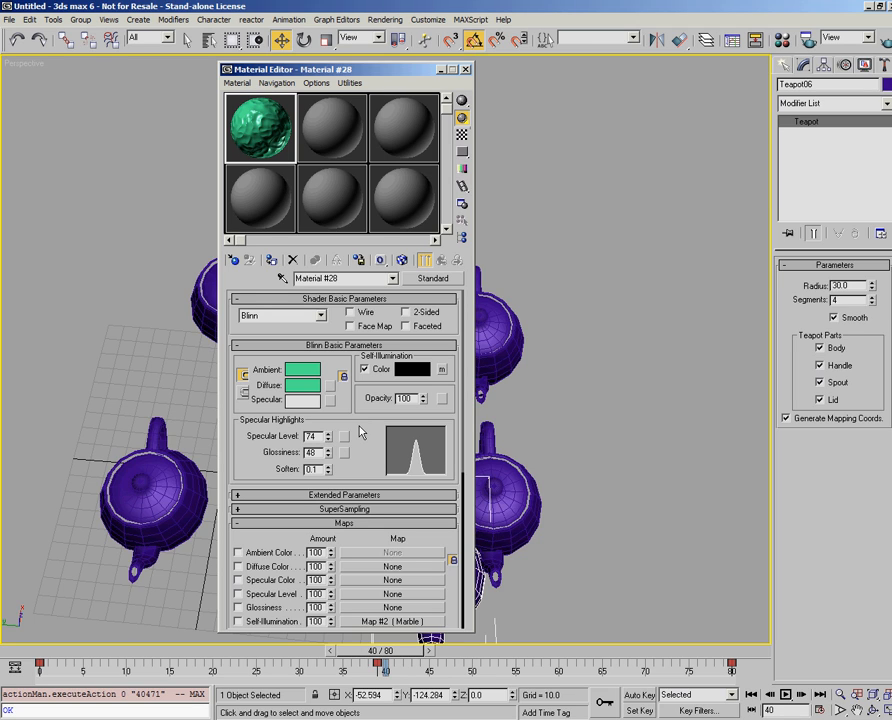
click(466, 70)
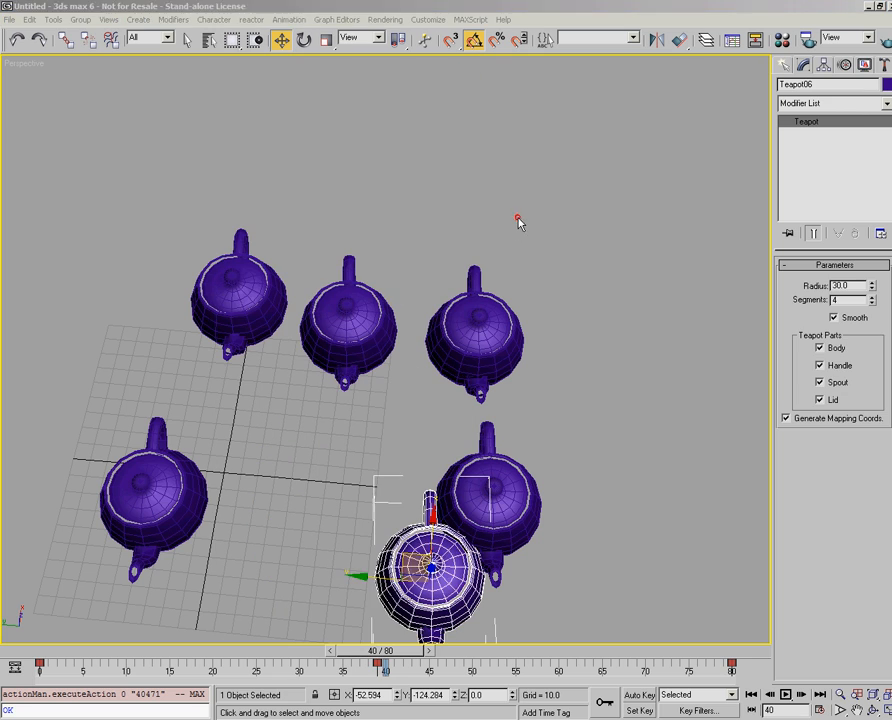
- Deselect the animated teapot and scrub the animation back to frame 0
click(521, 222)
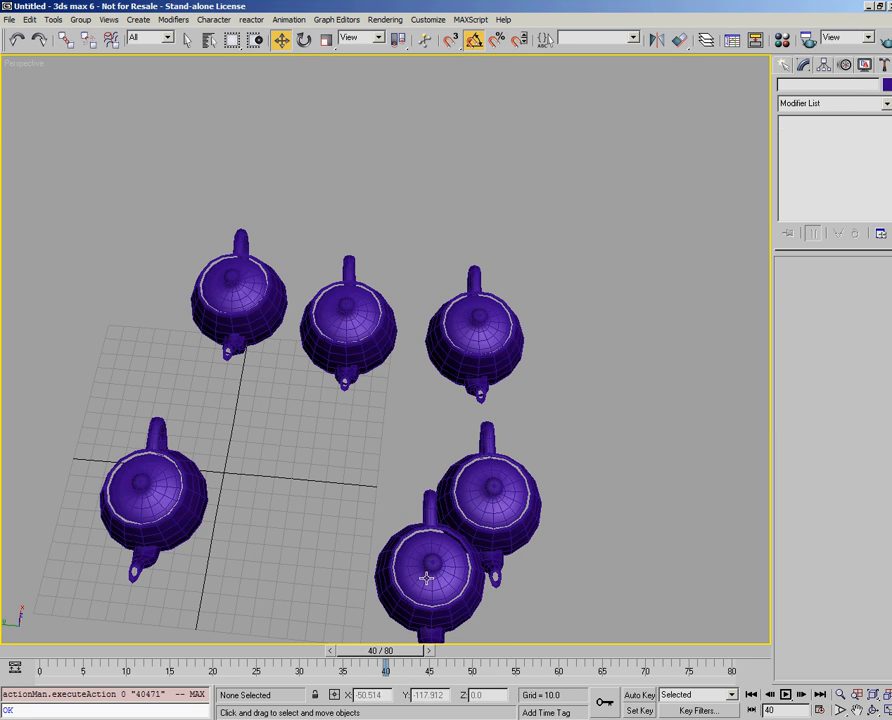
drag(386, 652, 58, 652)
middle_drag(259, 502, 330, 399)
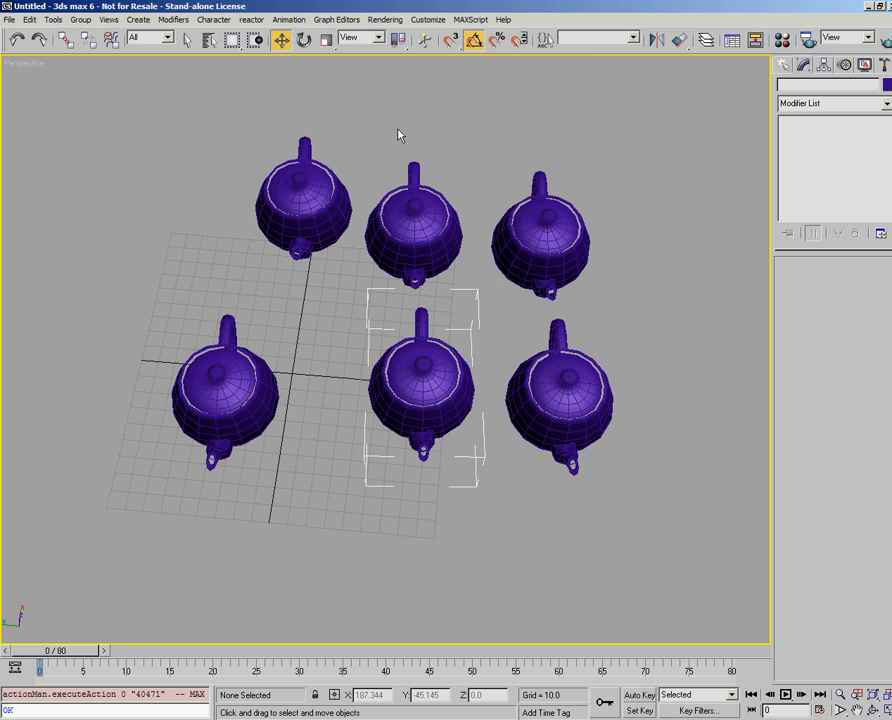
- Open the Particle View, widen its window across the viewport and enlarge the event display area above the operator list
key(6)
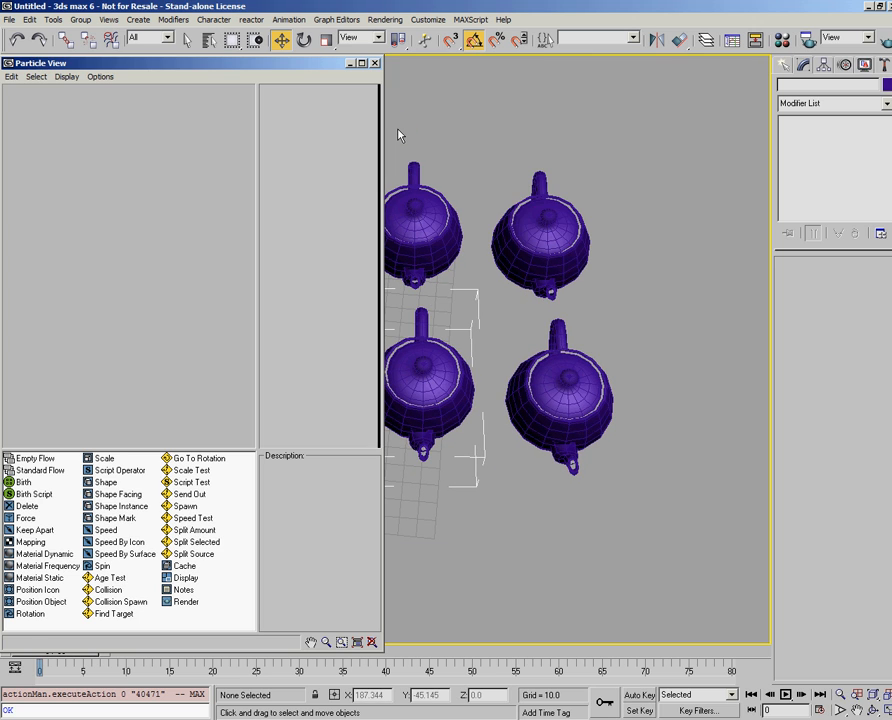
drag(297, 70, 326, 70)
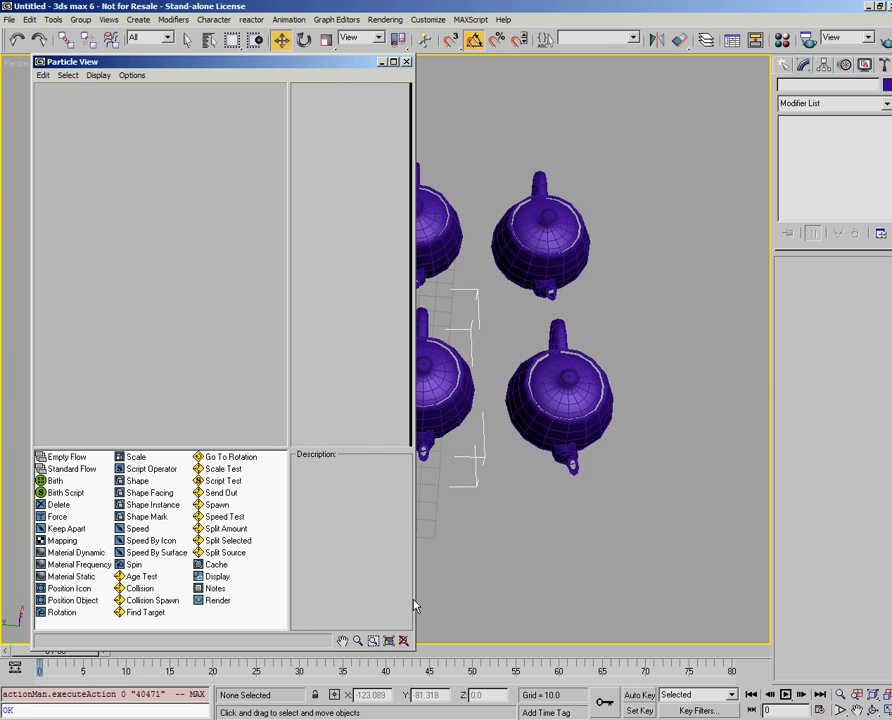
drag(412, 598, 737, 586)
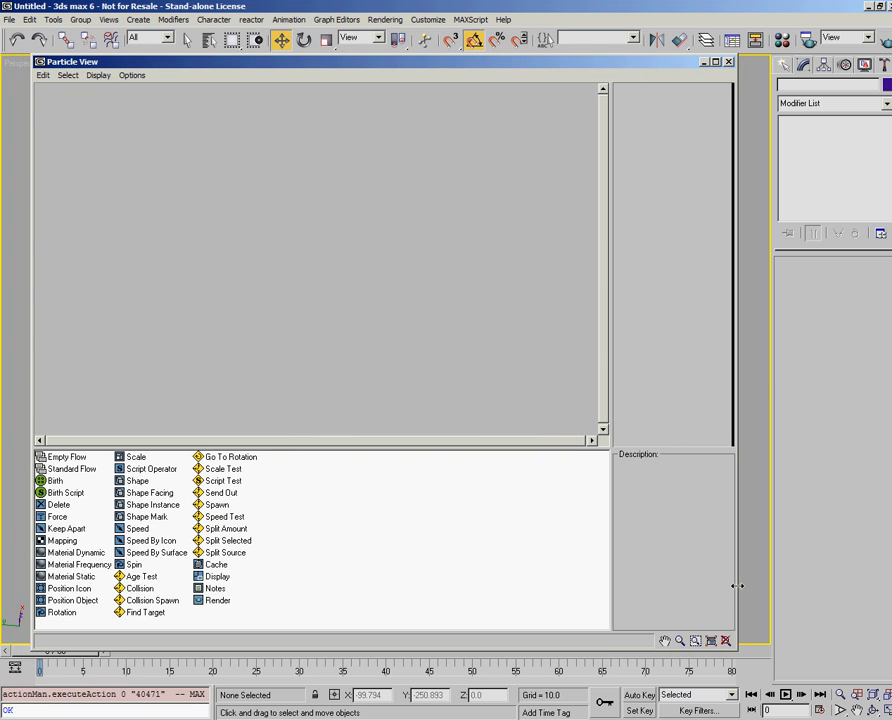
drag(486, 450, 485, 507)
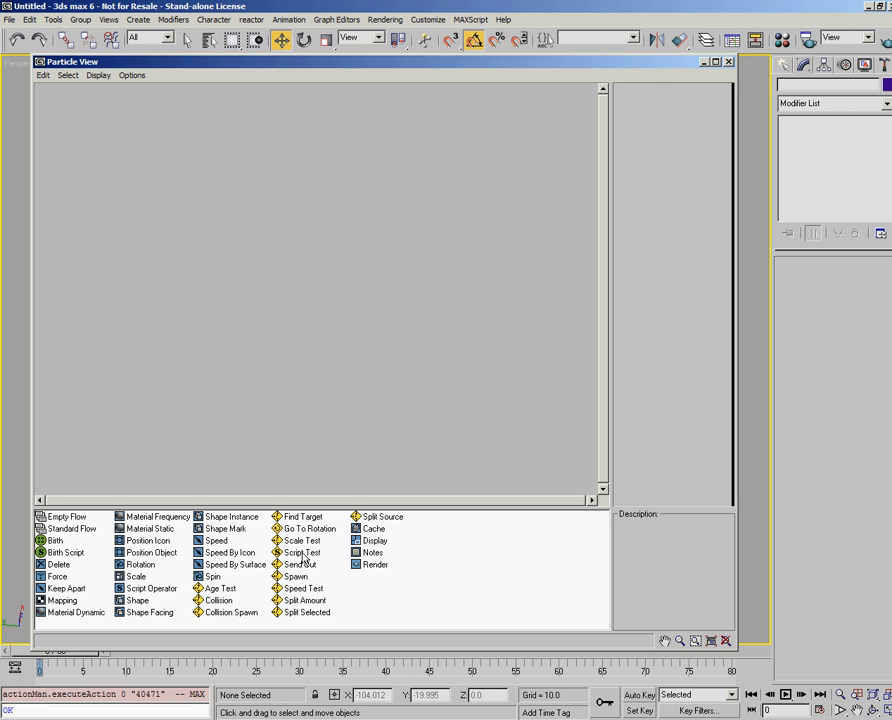
- Examine the descriptions of the Position Object, Shape and Position Icon operators in the Particle View
click(150, 552)
click(138, 600)
click(142, 541)
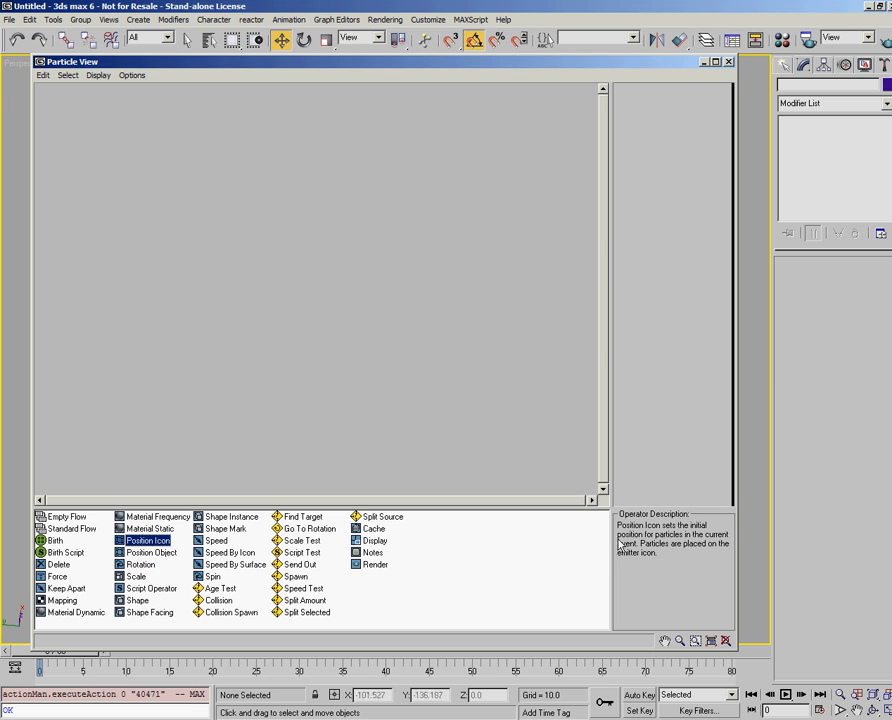
- Examine the descriptions of the Speed By Surface, Go To Rotation, Send Out, Notes, Position Object and Material Static entries in the Particle View
click(232, 565)
click(300, 530)
click(300, 565)
click(372, 552)
click(150, 552)
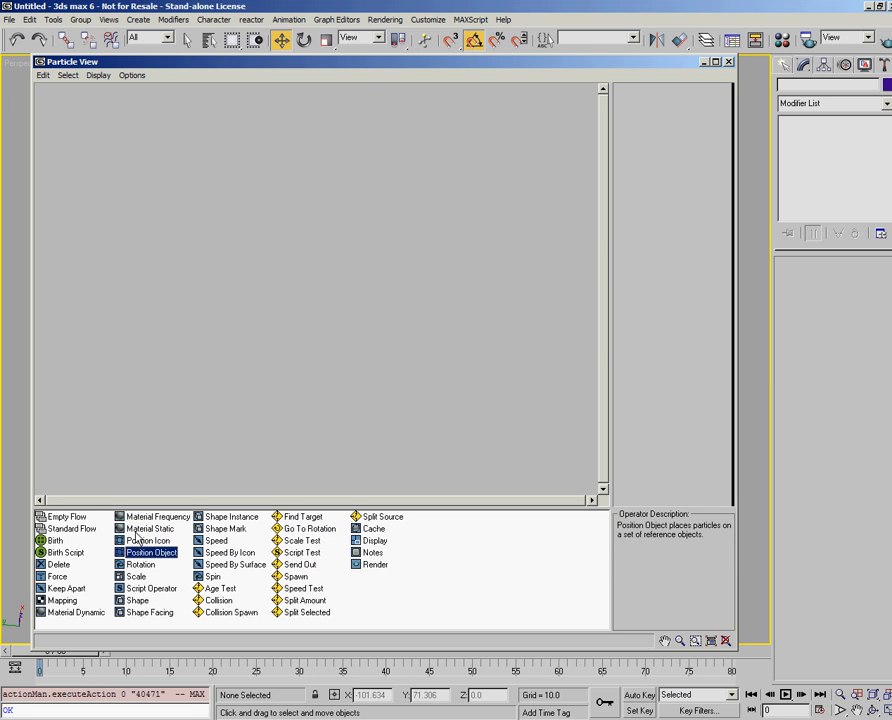
click(140, 529)
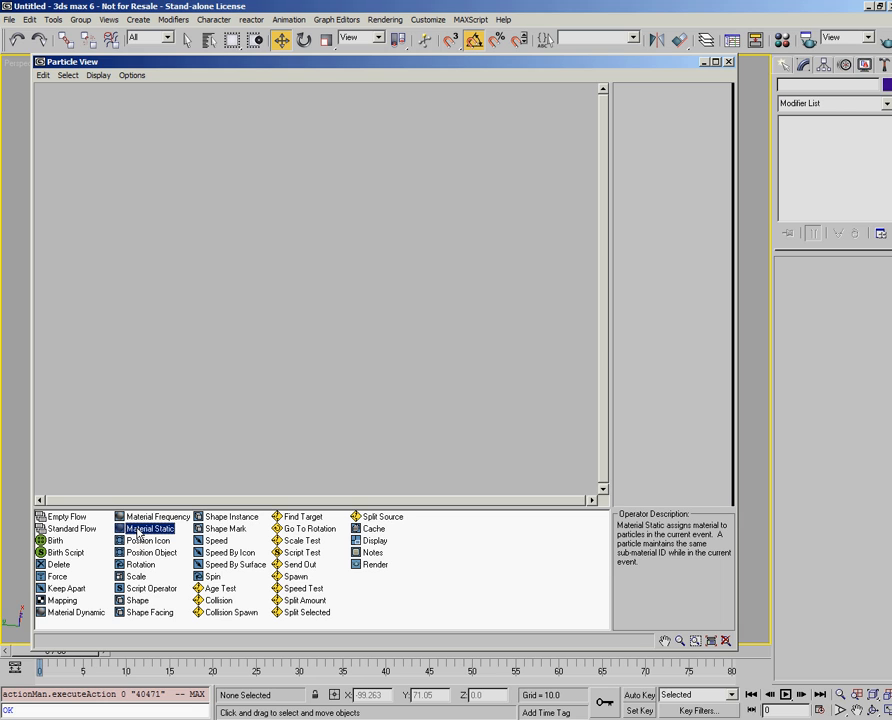
- Add a Standard Flow to the event display and shift its birth event slightly away from the PF Source node
drag(72, 529, 330, 128)
drag(372, 232, 410, 228)
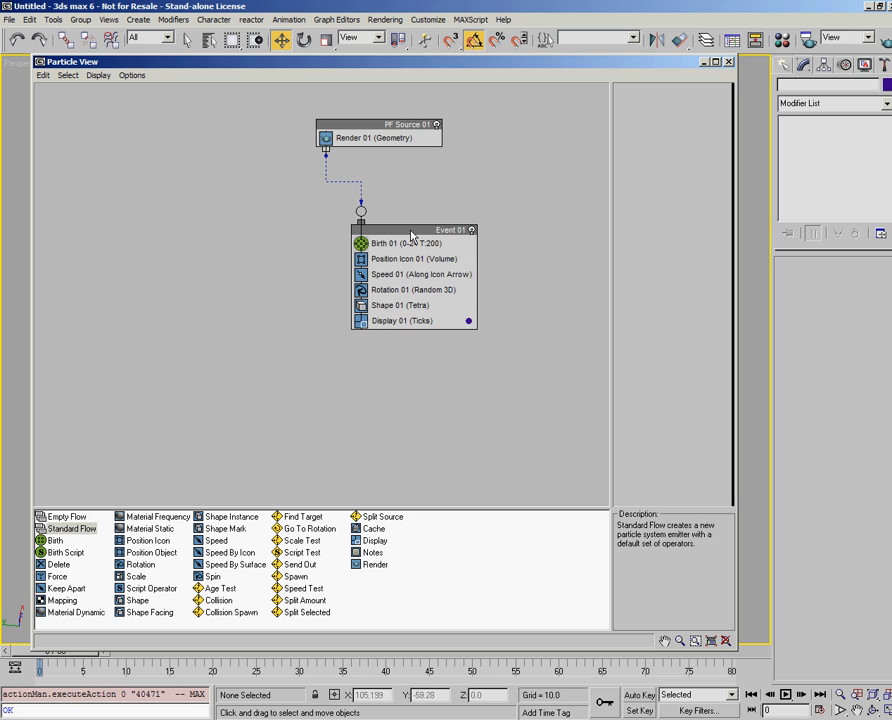
mouse_move(299, 299)
middle_down()
mouse_move(299, 283)
mouse_move(292, 286)
middle_up()
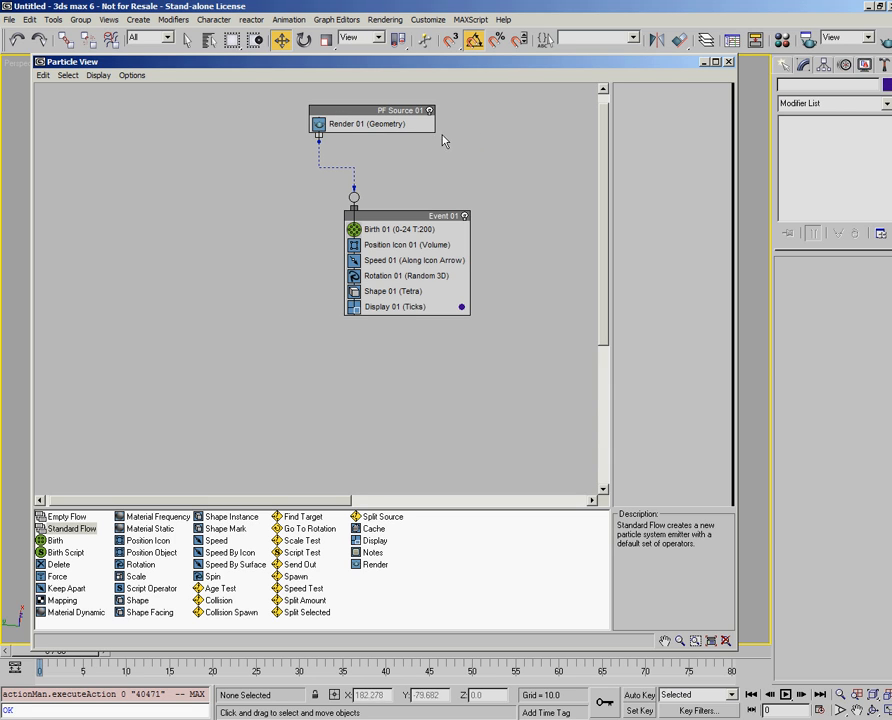
- Review the parameters of Event 01's Birth, Position Icon, Speed, Rotation, Shape and Display operators
click(374, 229)
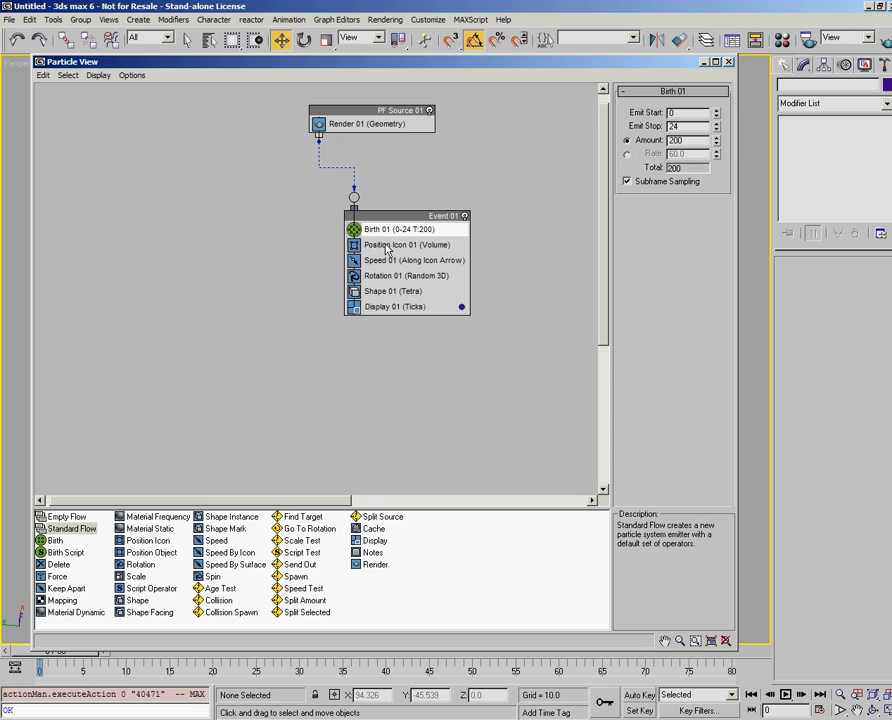
click(388, 245)
click(394, 261)
click(393, 278)
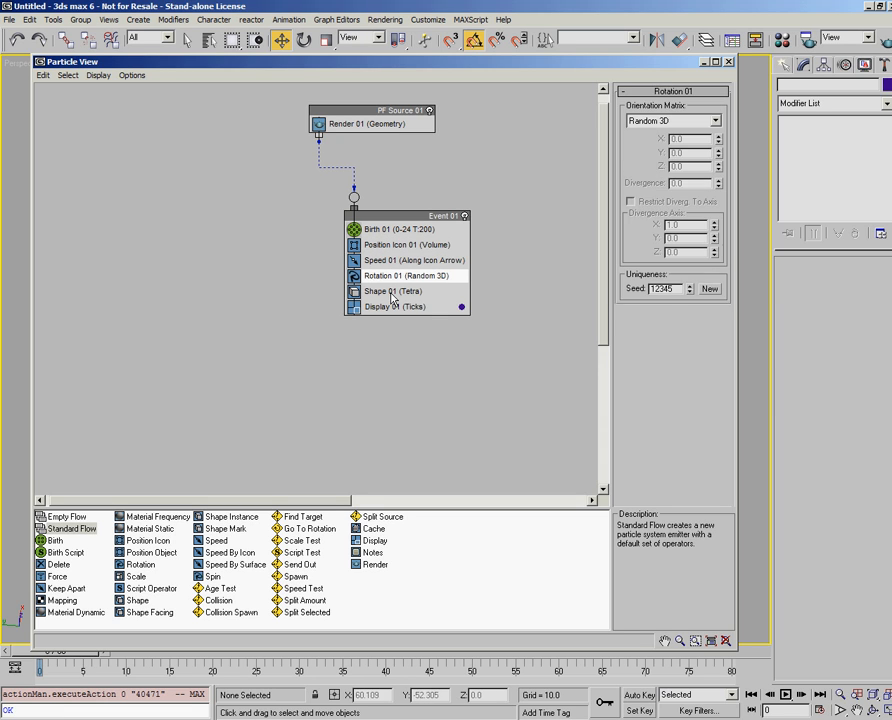
click(396, 291)
click(400, 307)
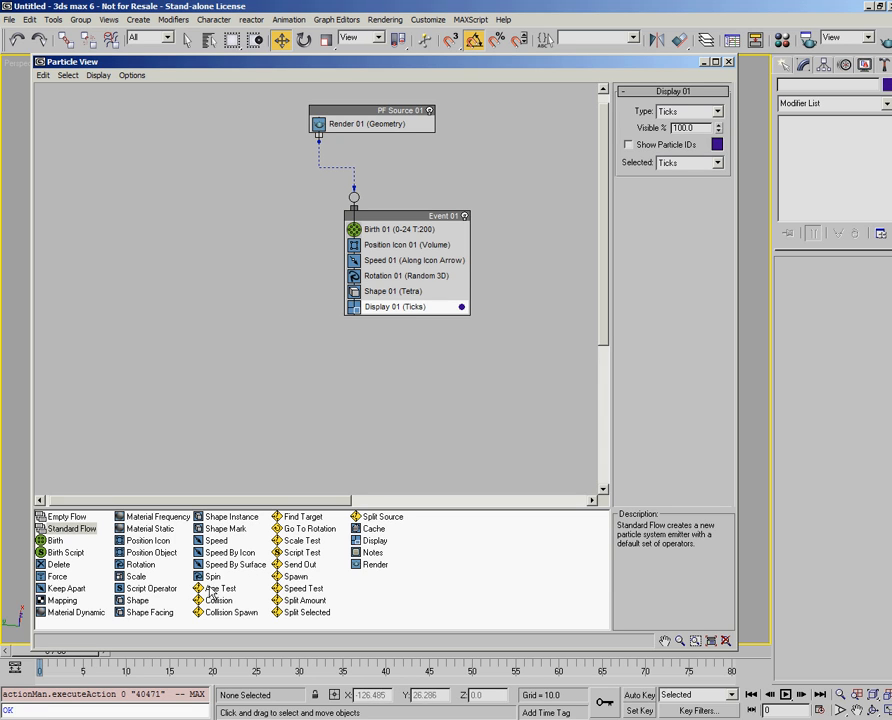
- Insert an Age Test above Event 01's Display operator, wire it to a new event holding a Speed operator, and close the Particle View
drag(212, 597, 408, 308)
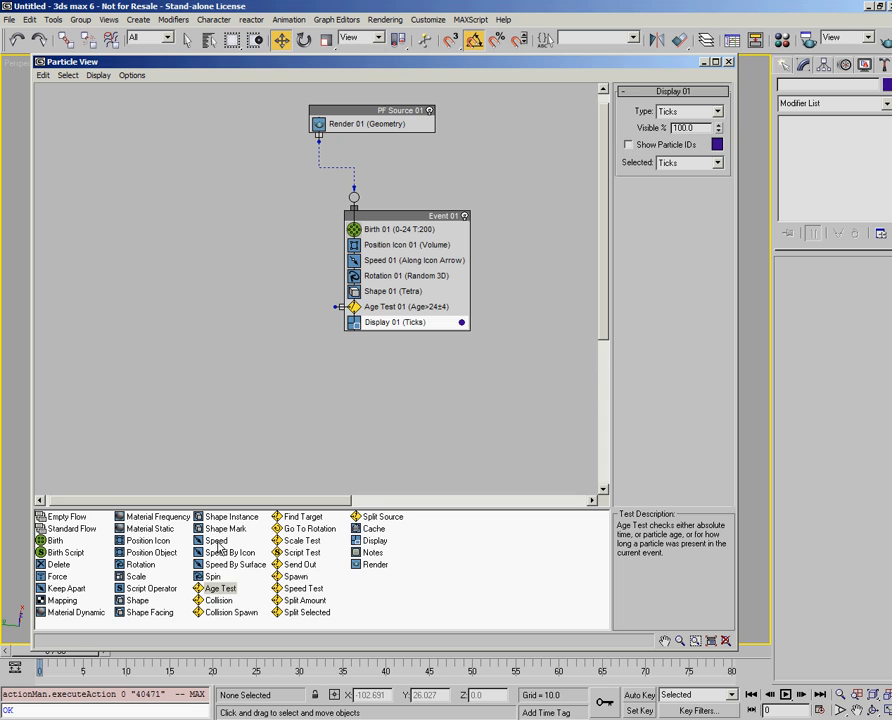
drag(218, 547, 290, 412)
drag(336, 306, 376, 412)
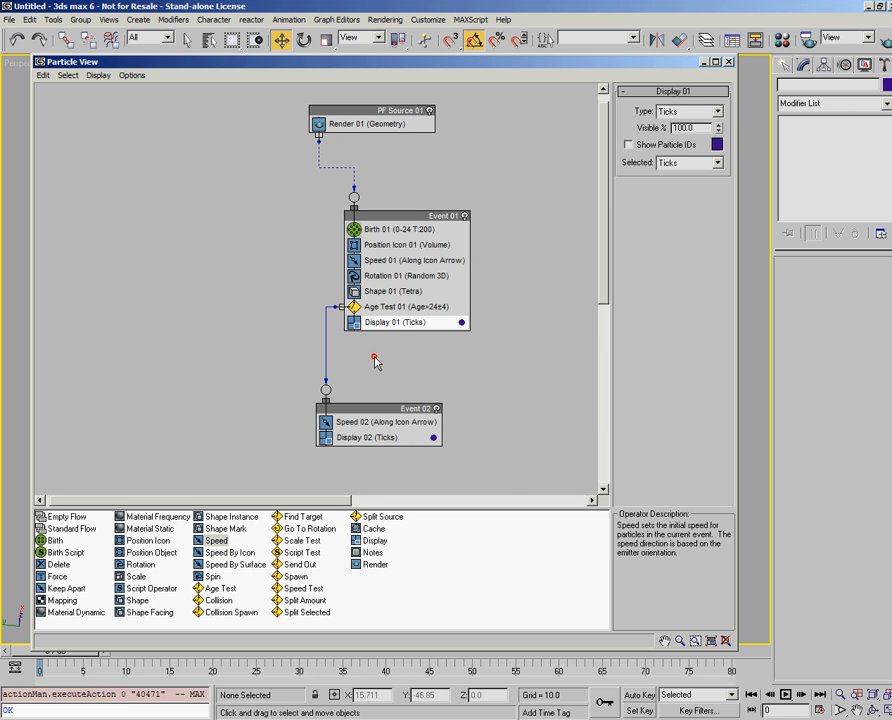
click(375, 362)
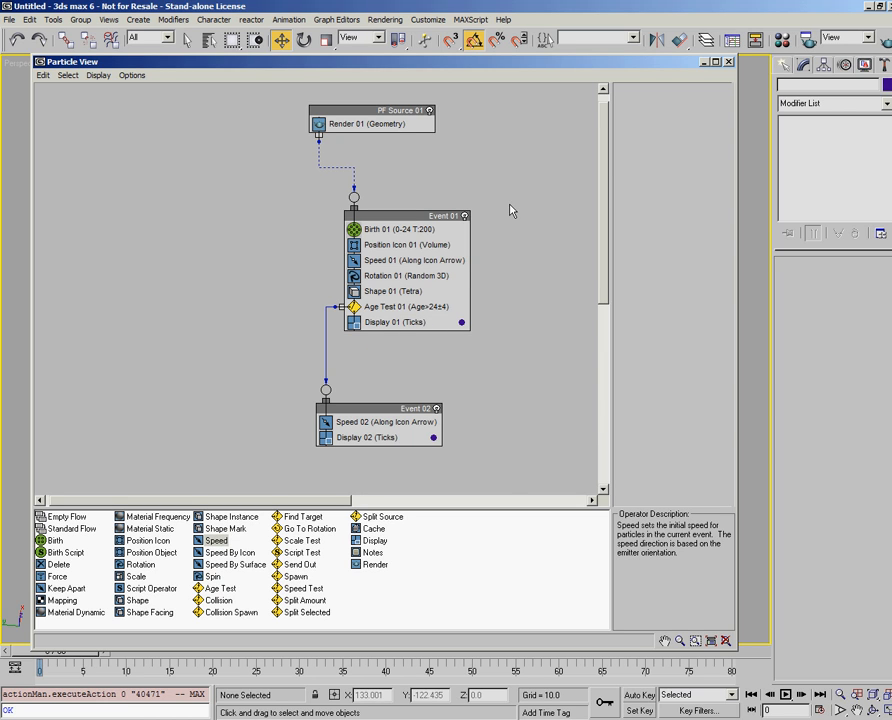
click(727, 63)
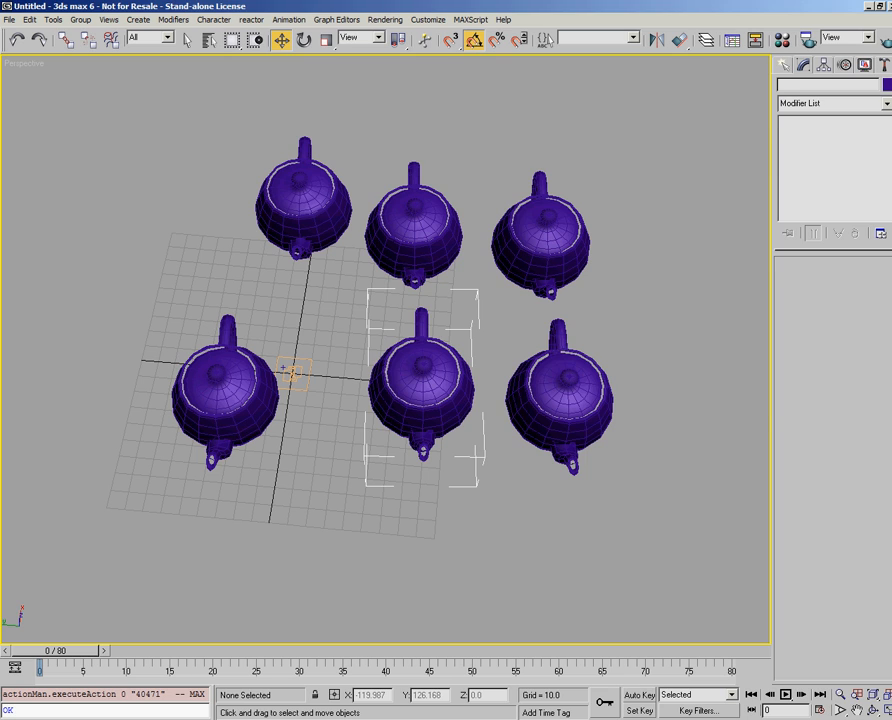
- Examine the animation quad menu with the animated teapot selected, and leave all teapots deselected
click(422, 388)
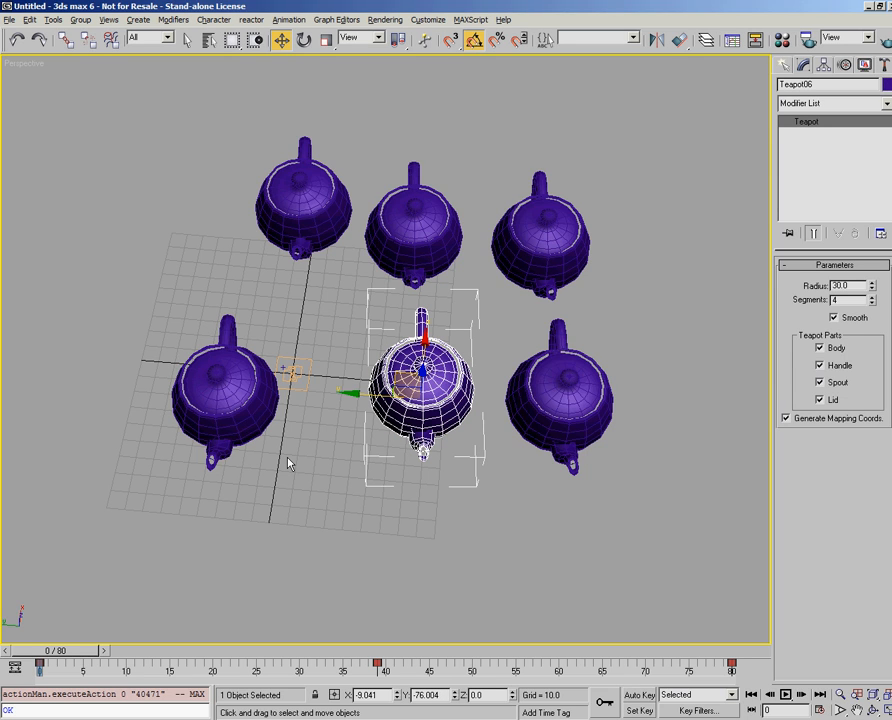
right_click(323, 321)
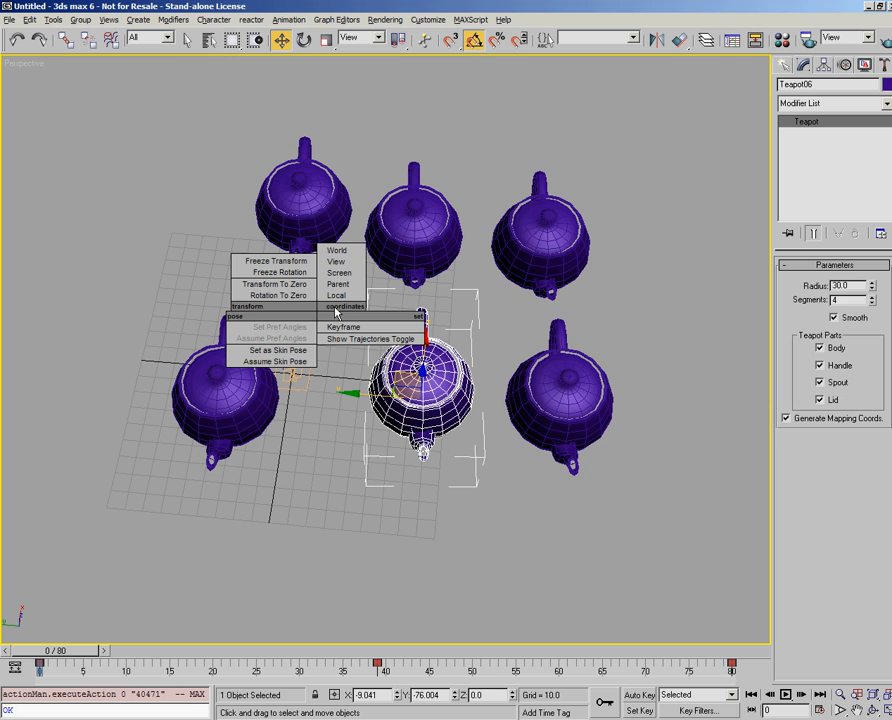
click(336, 416)
click(255, 448)
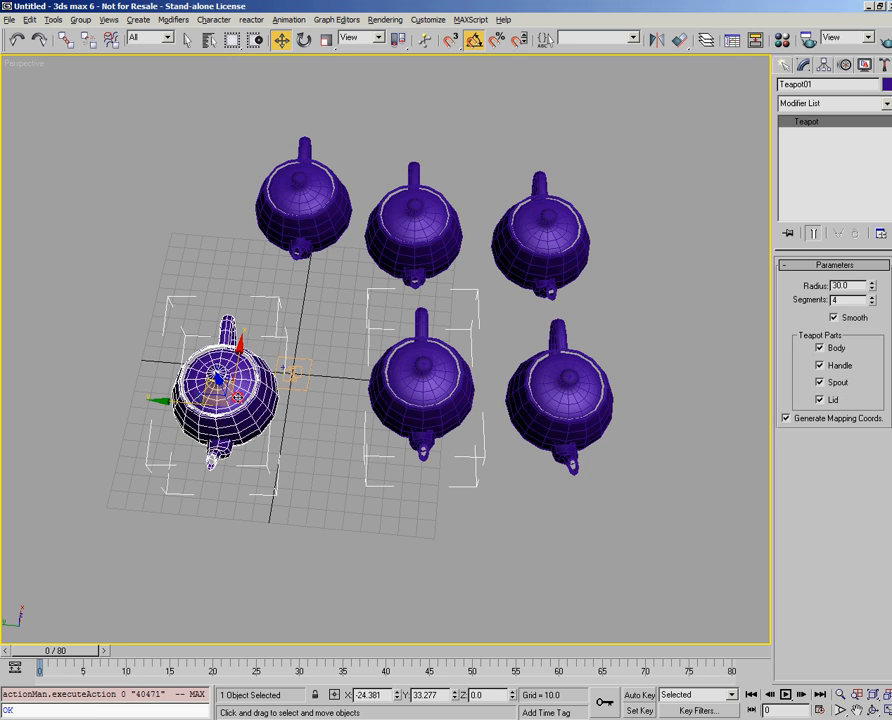
click(332, 326)
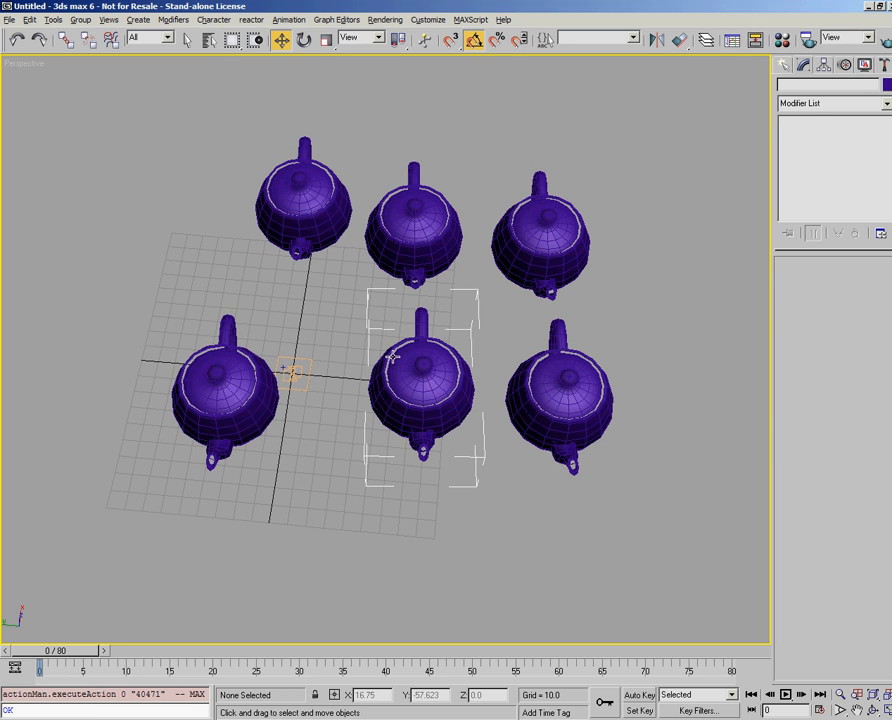
click(398, 356)
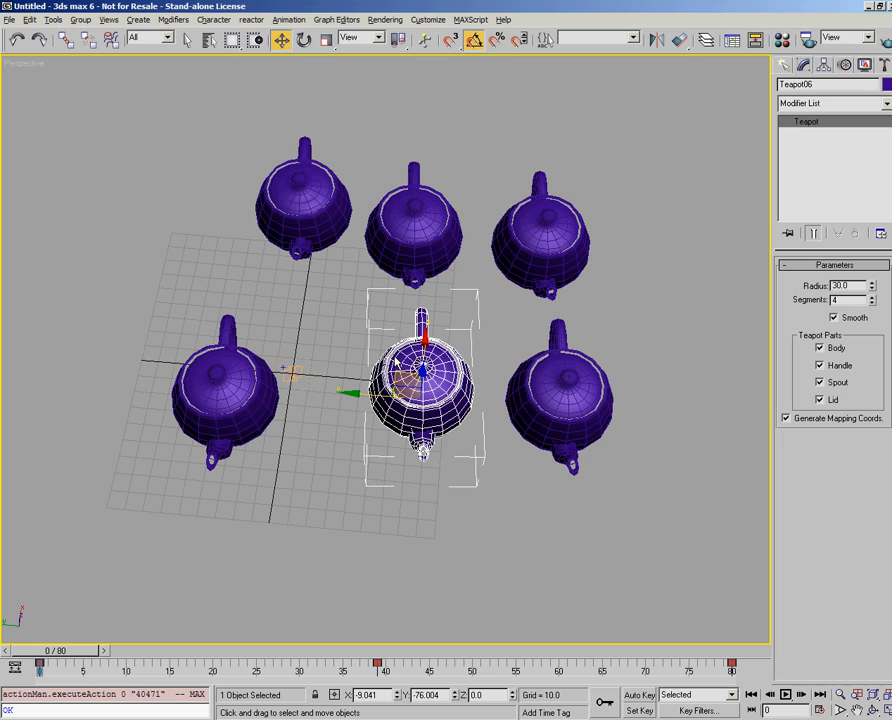
click(337, 366)
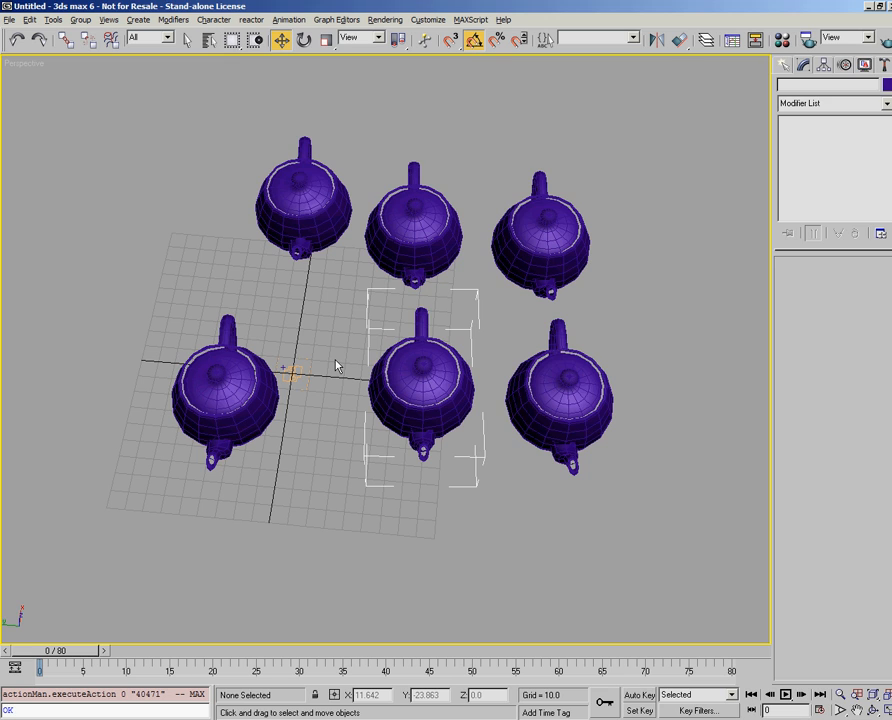
- Examine the default, animation, modeling and snap quad menus in an empty area of the viewport, including the NURBS snap options
right_click(338, 411)
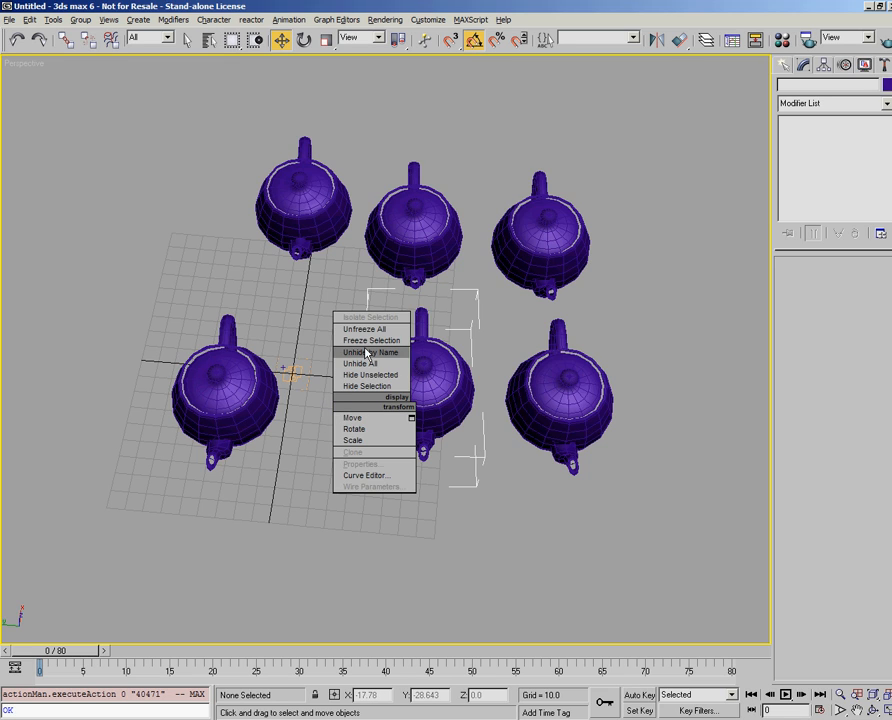
click(318, 404)
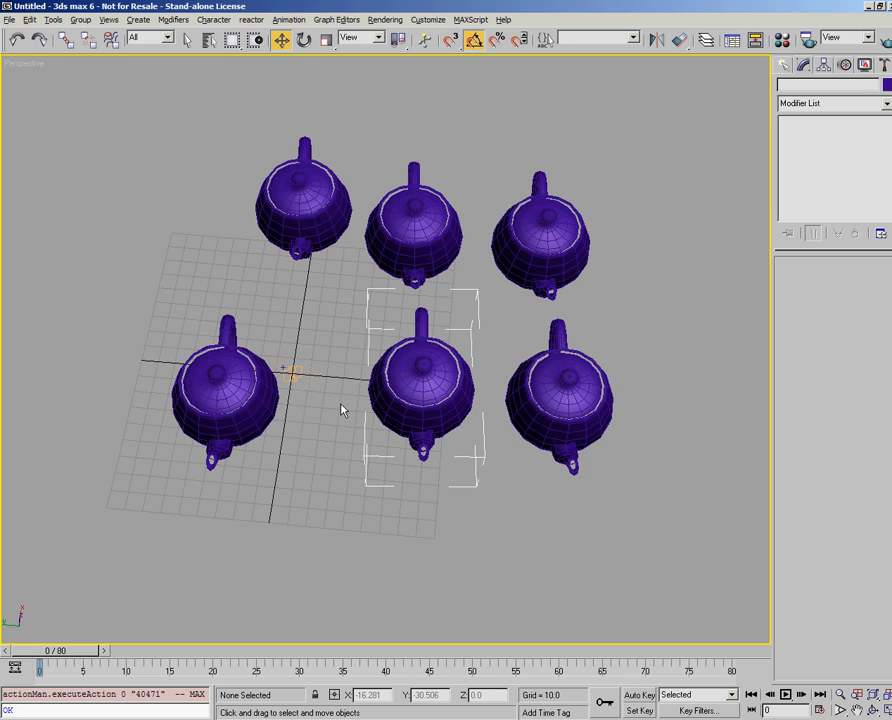
alt+right_click(341, 409)
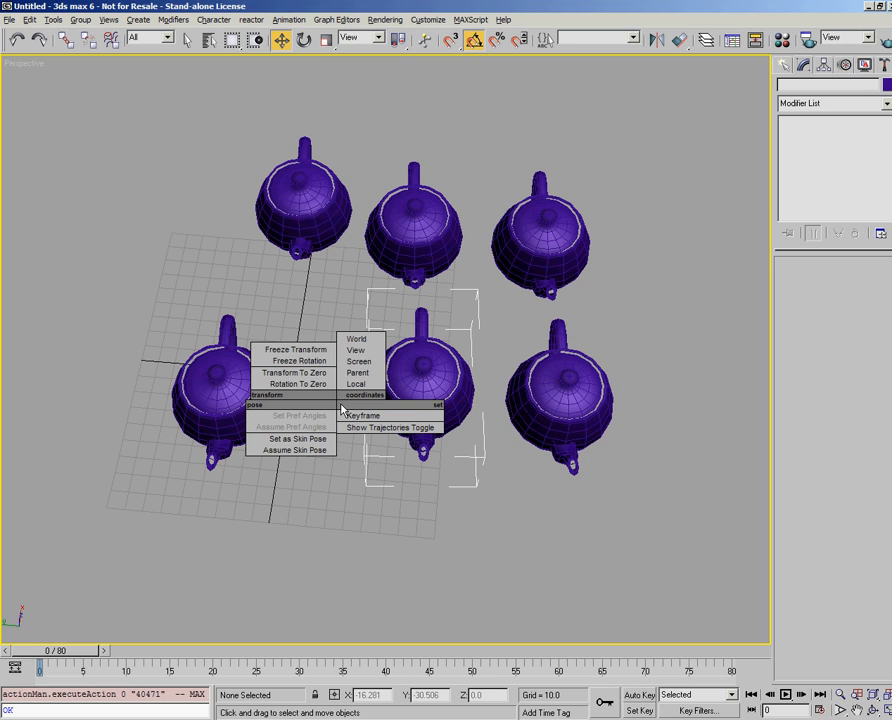
click(325, 302)
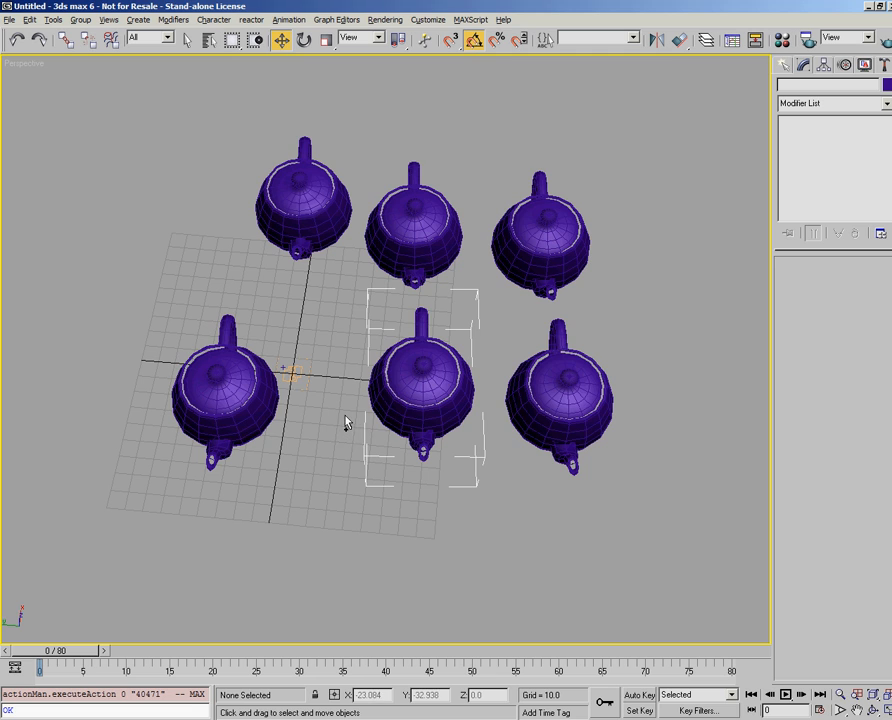
ctrl+right_click(344, 416)
click(326, 432)
shift+right_click(338, 416)
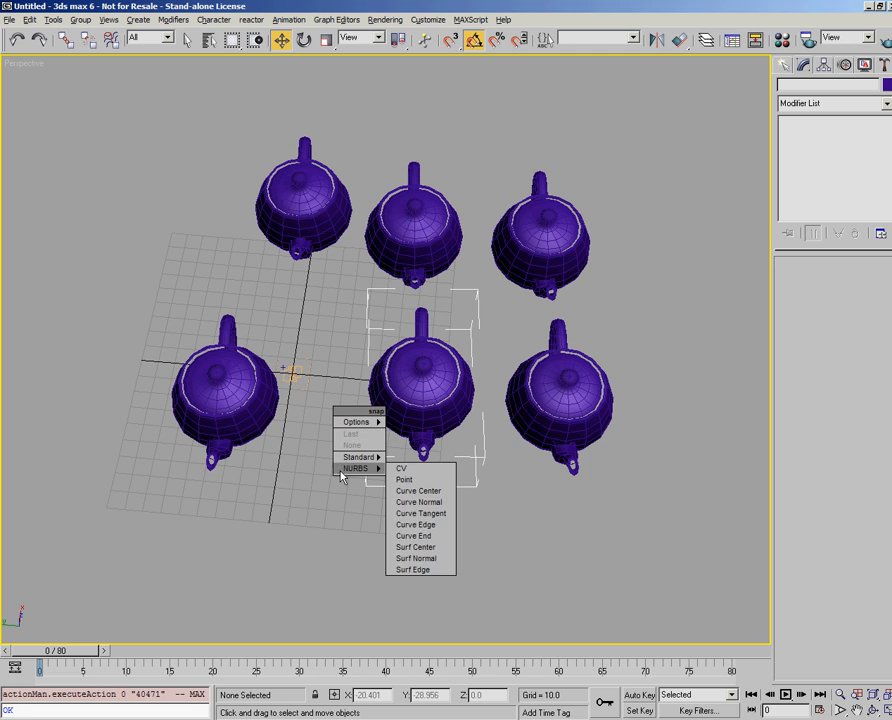
click(338, 369)
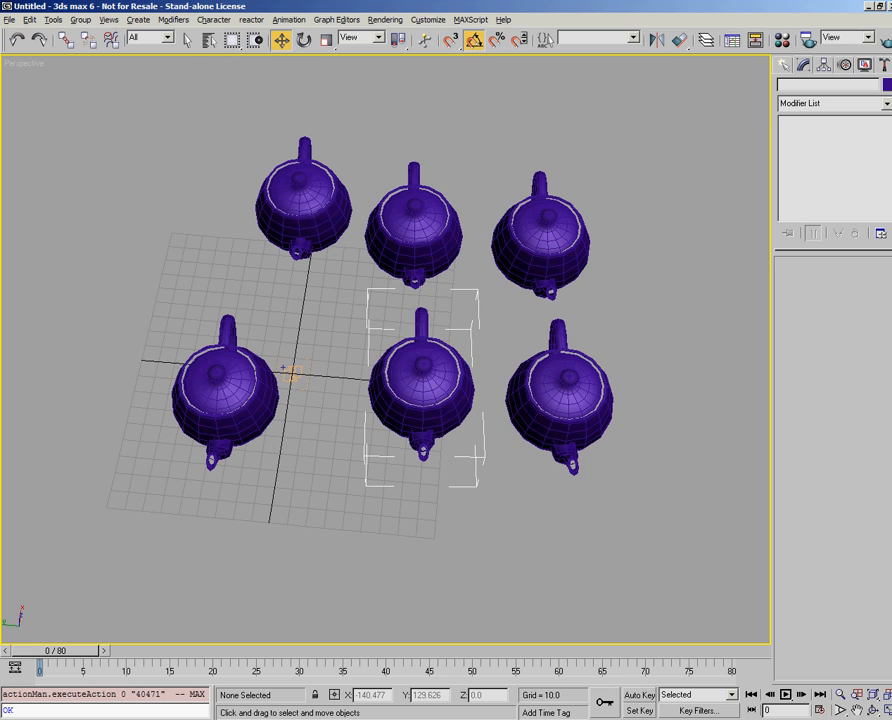
- Select the animated teapot and open its Object Properties dialog
click(420, 395)
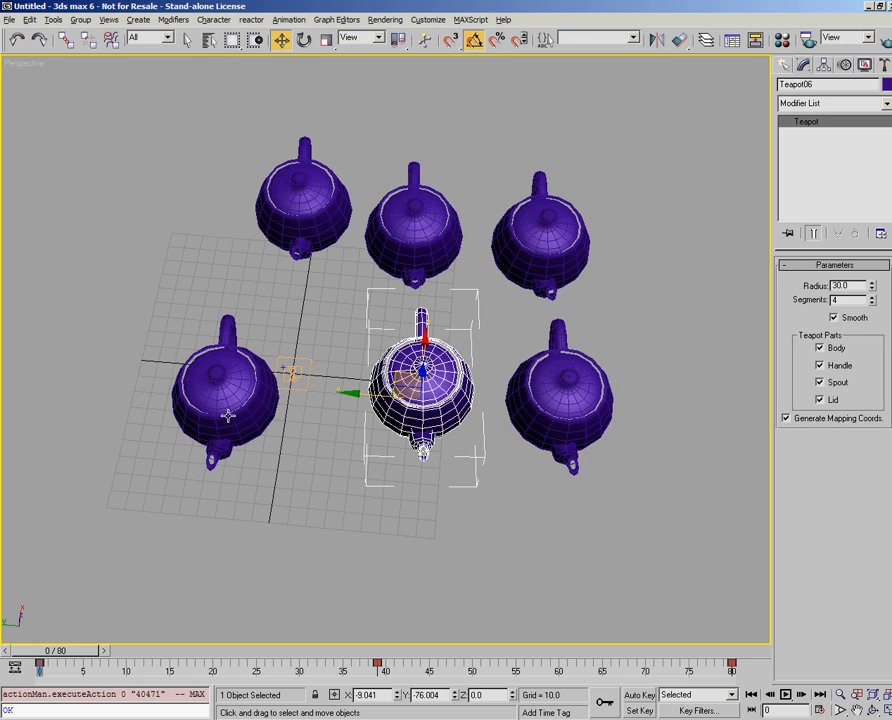
click(356, 502)
click(431, 395)
right_click(418, 400)
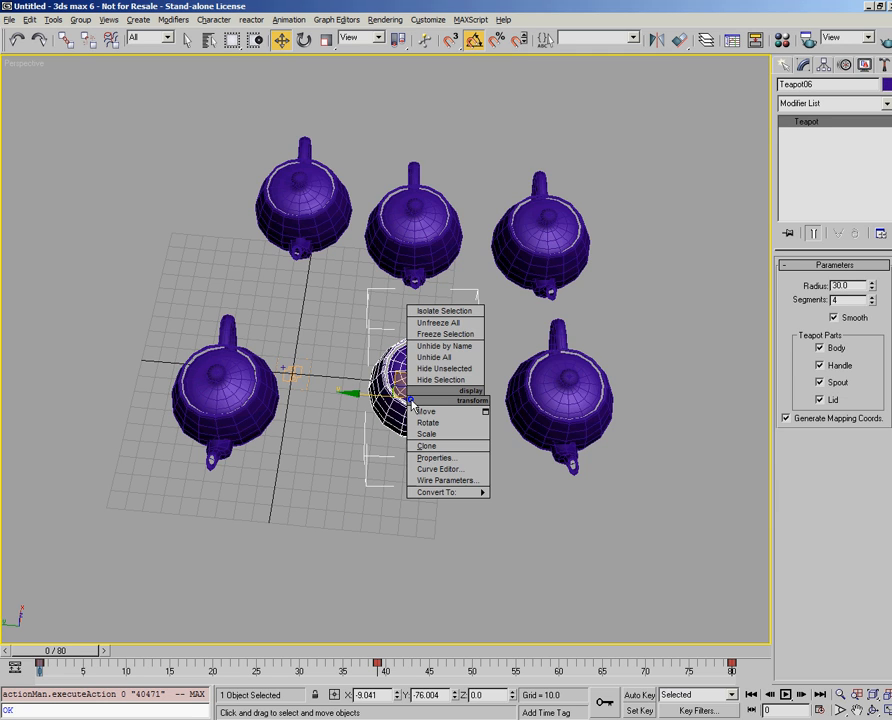
click(449, 460)
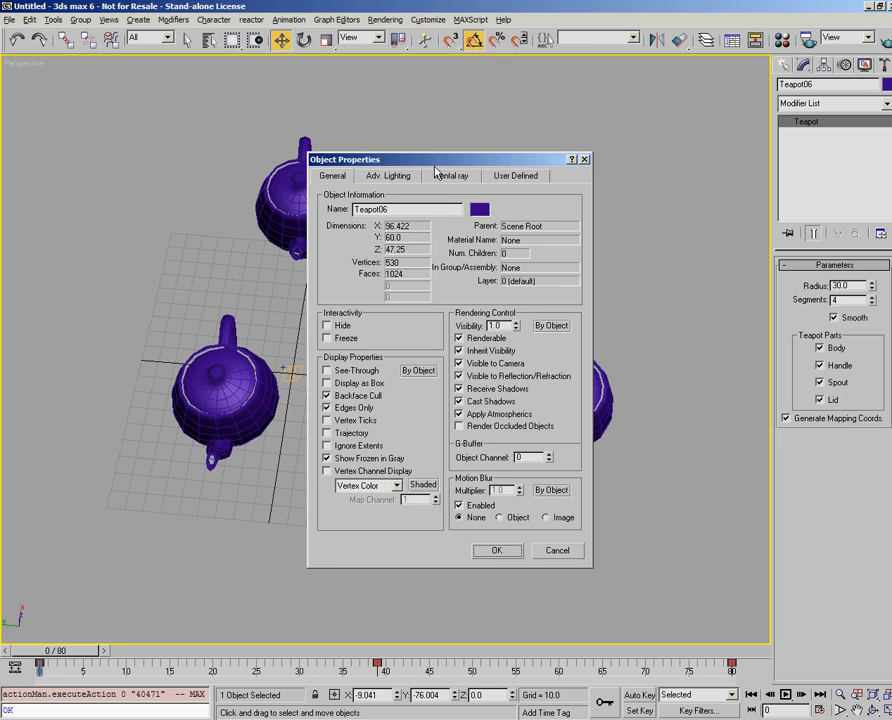
drag(437, 166, 431, 164)
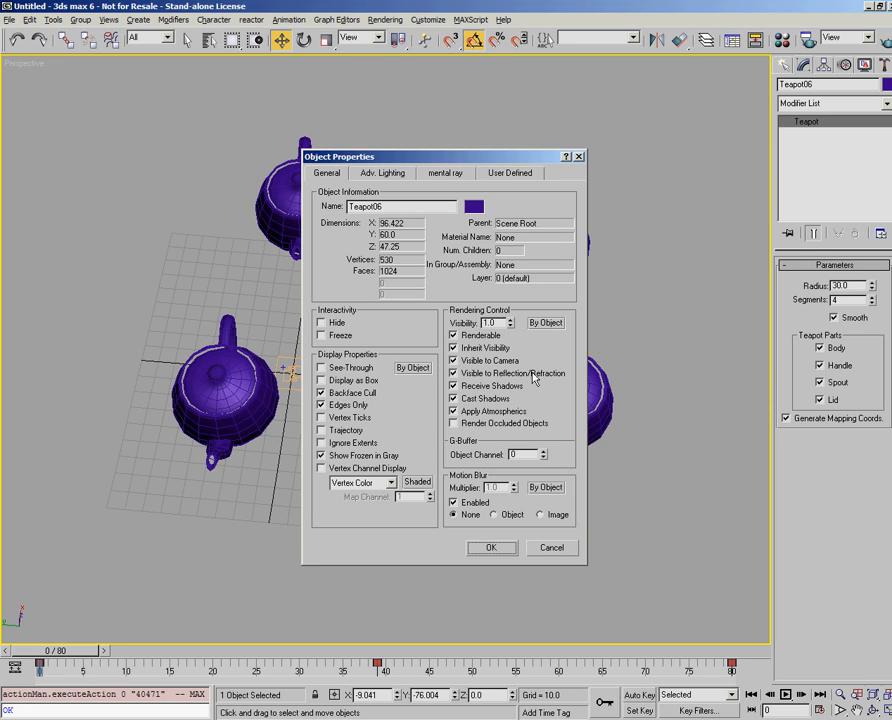
- Review the teapot's General, Adv. Lighting, mental ray and User Defined object properties
click(505, 374)
click(321, 392)
click(383, 175)
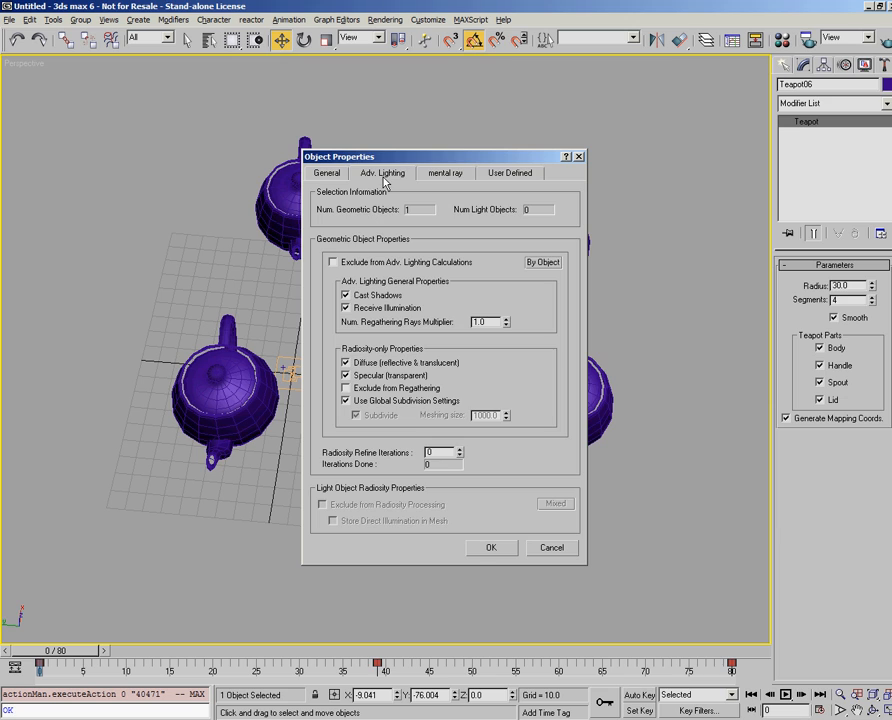
click(440, 175)
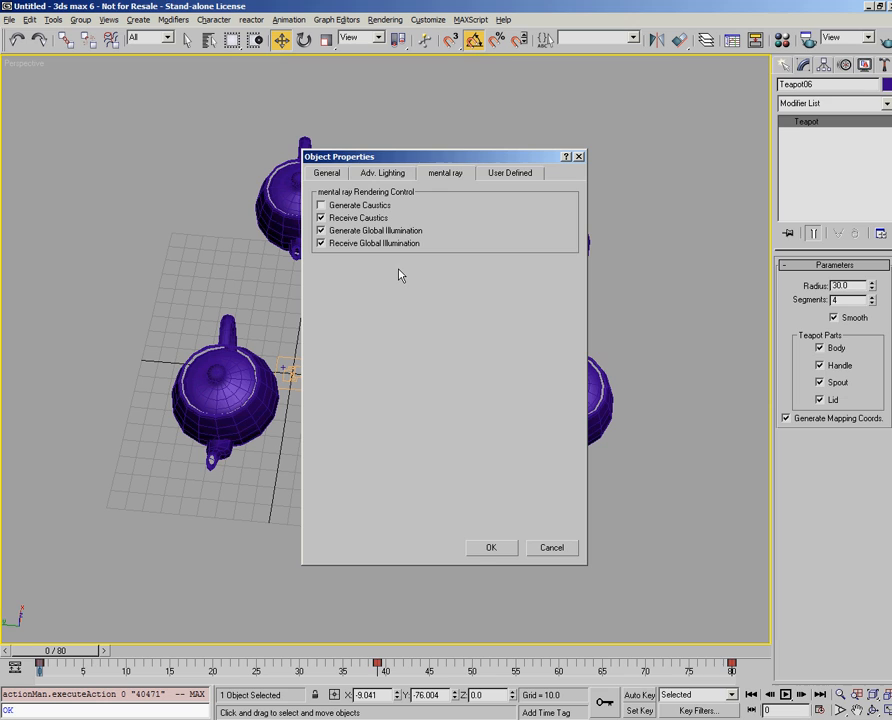
click(508, 174)
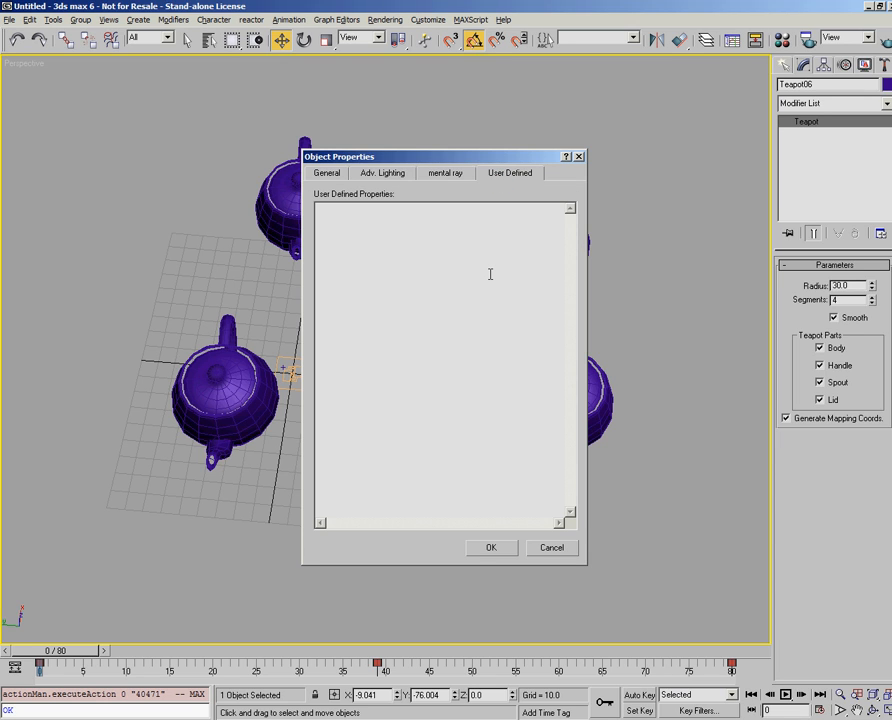